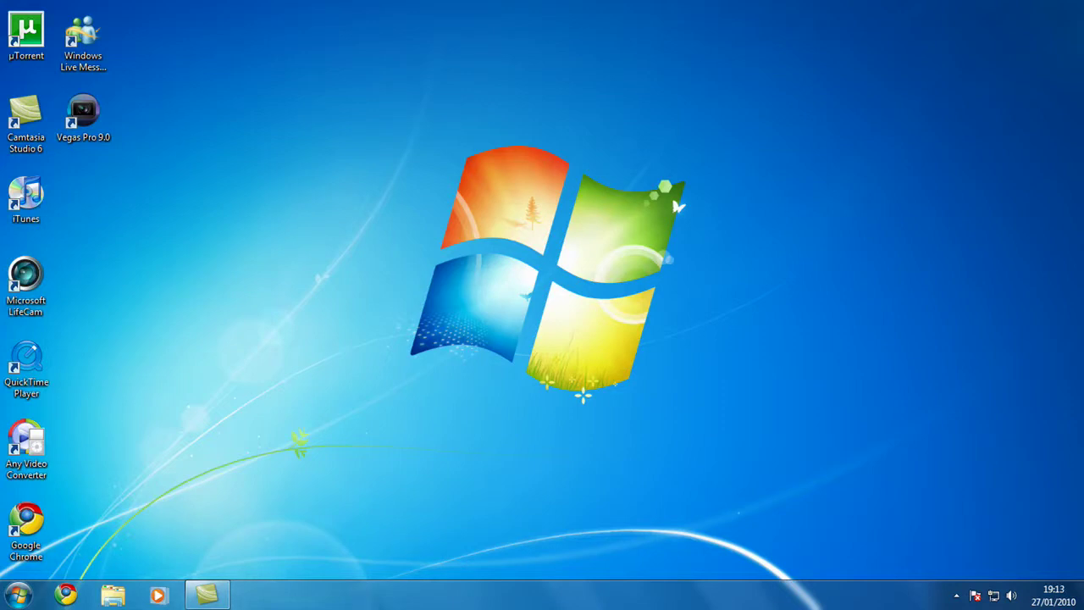
View the network connection status from the tray twice, then dismiss it back to the desktop.
{"action": "left_click", "coordinate": [995, 596]}
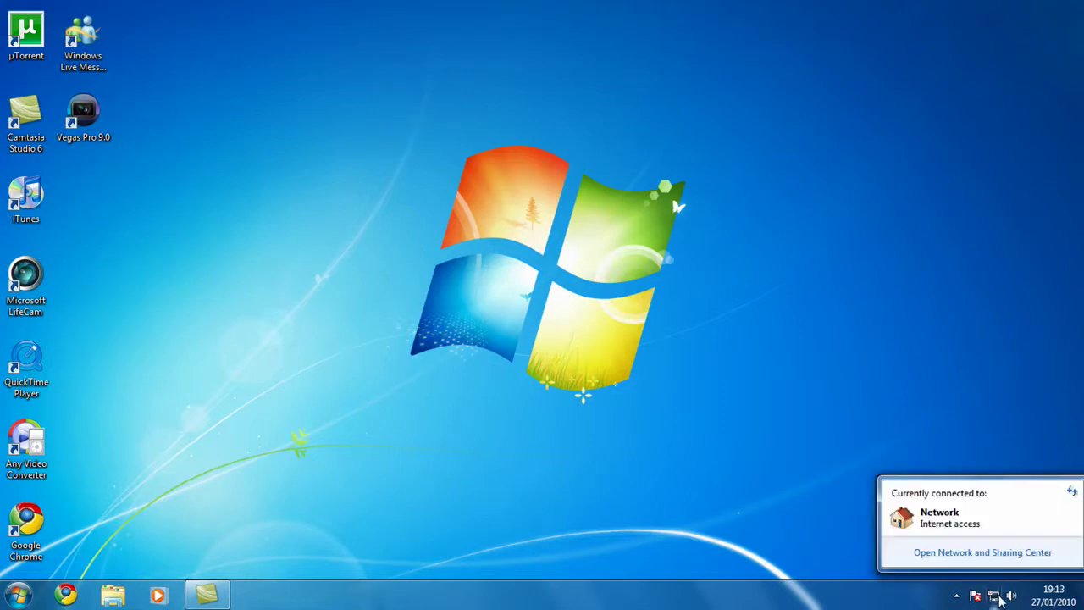
{"action": "left_click", "coordinate": [809, 511]}
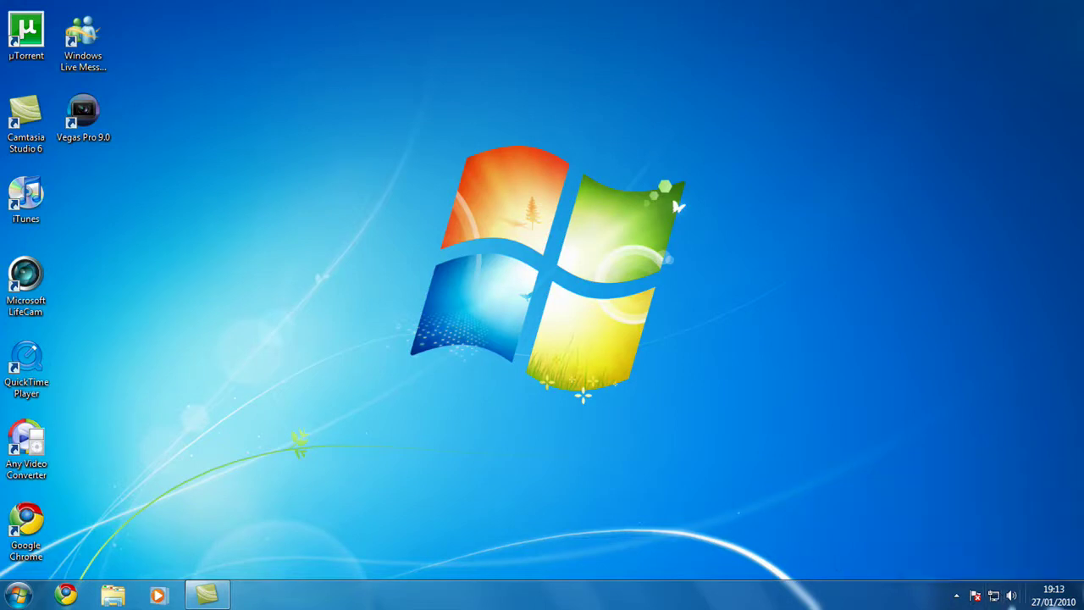
{"action": "left_click", "coordinate": [994, 598]}
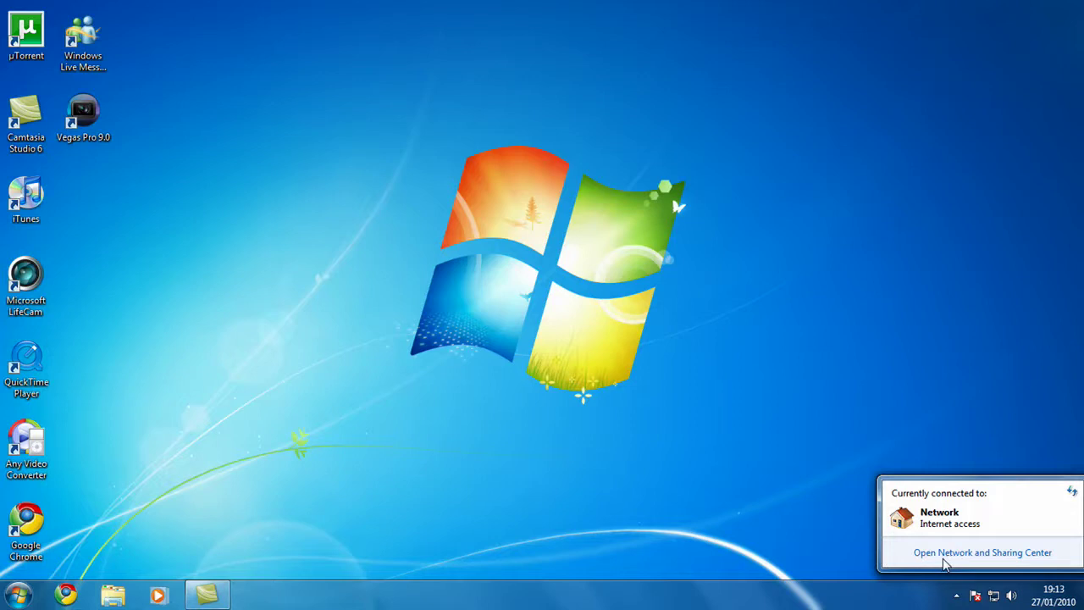
{"action": "left_click", "coordinate": [956, 600]}
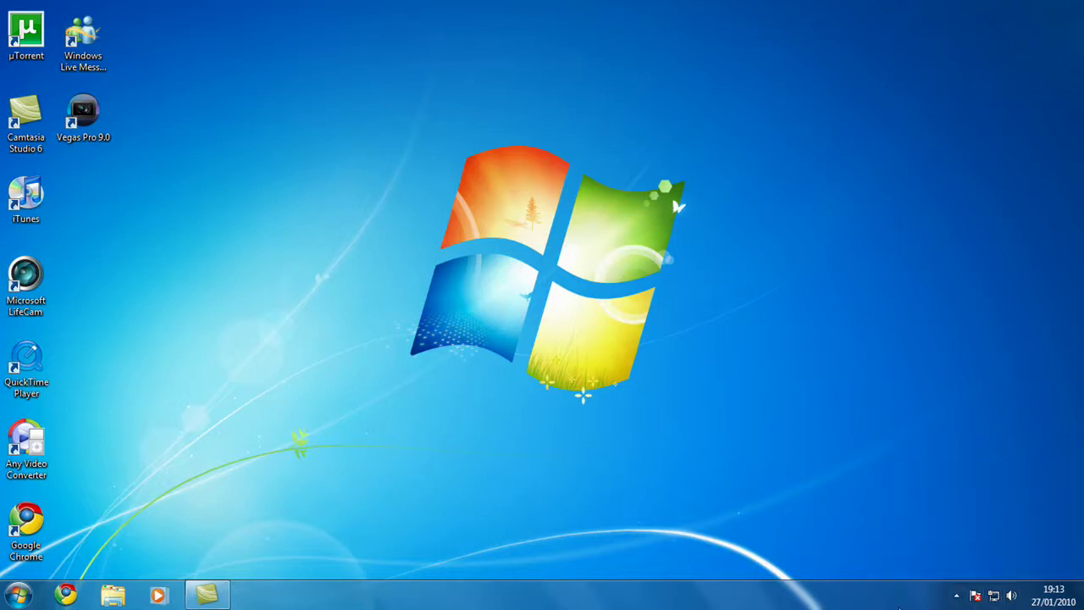
{"action": "left_click", "coordinate": [956, 598]}
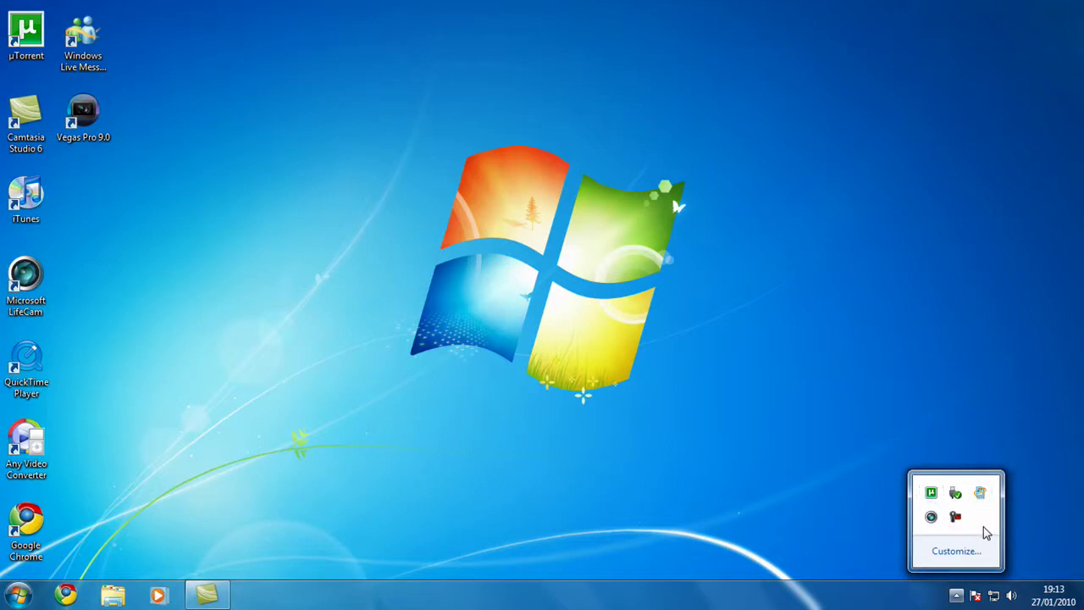
{"action": "left_click", "coordinate": [693, 313]}
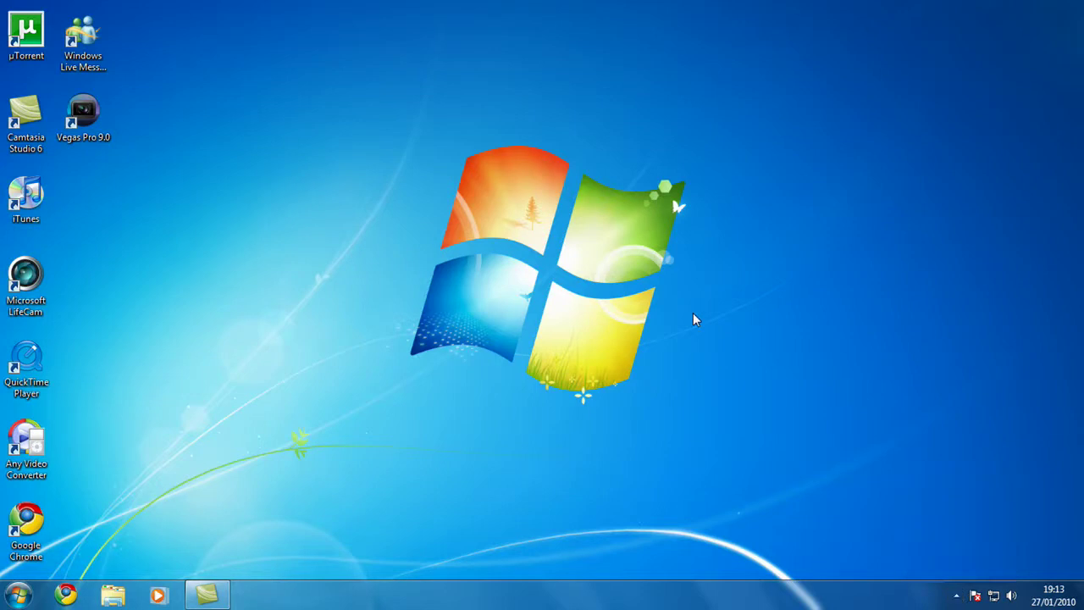
{"action": "left_click", "coordinate": [25, 596]}
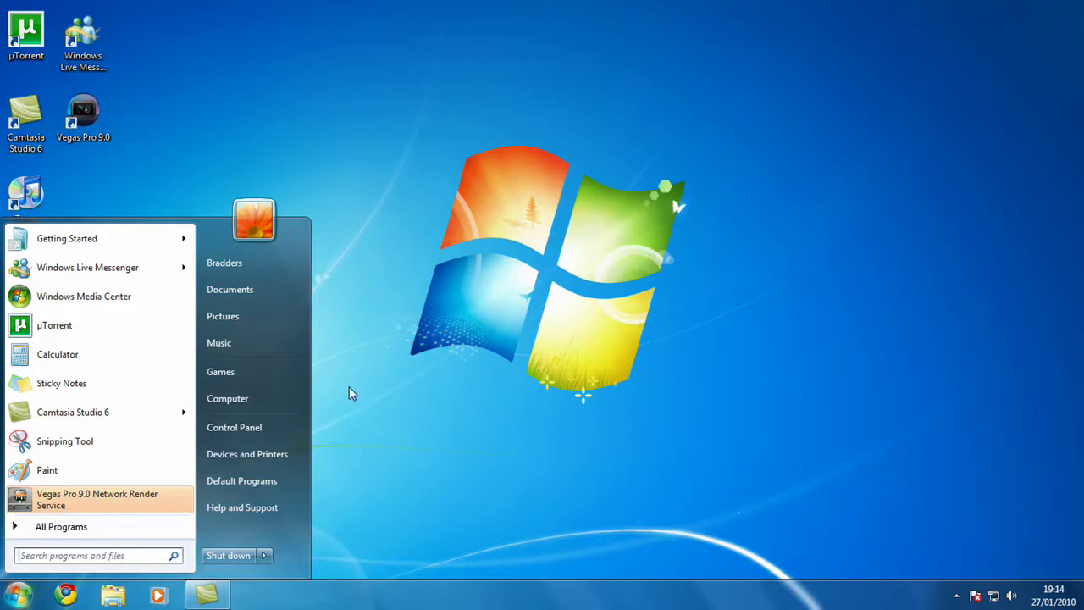
{"action": "left_click", "coordinate": [377, 395]}
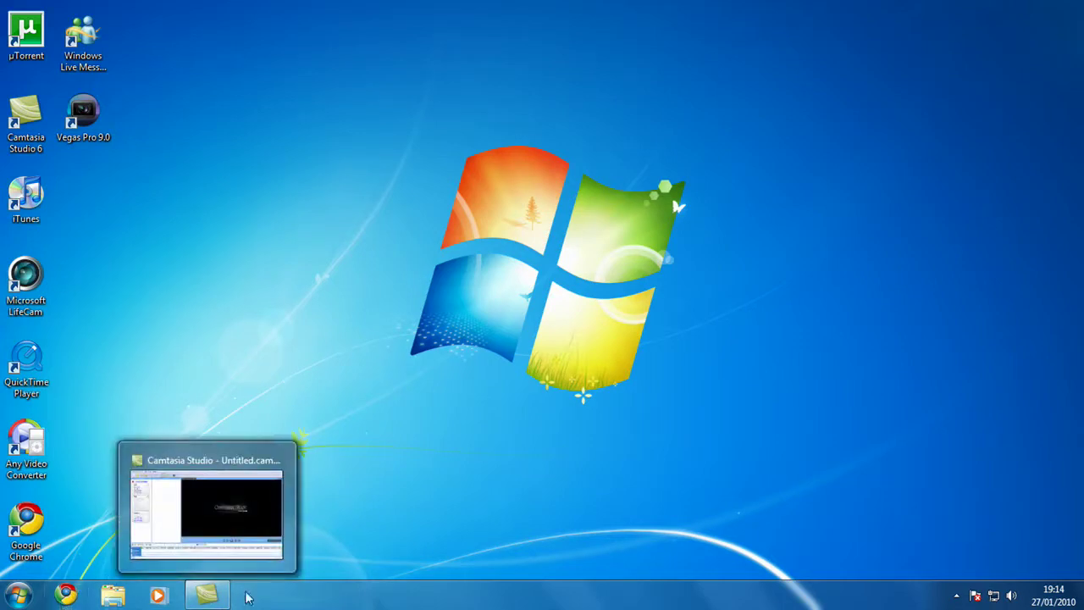
{"action": "left_click", "coordinate": [207, 596]}
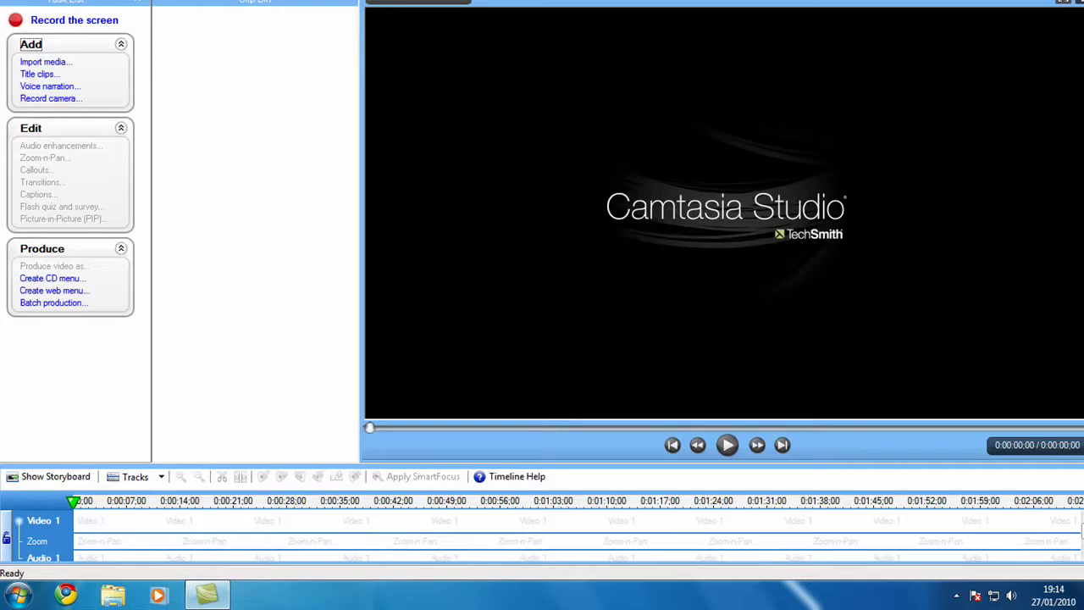
{"action": "left_click_drag", "start_coordinate": [703, 3], "coordinate": [3, 21]}
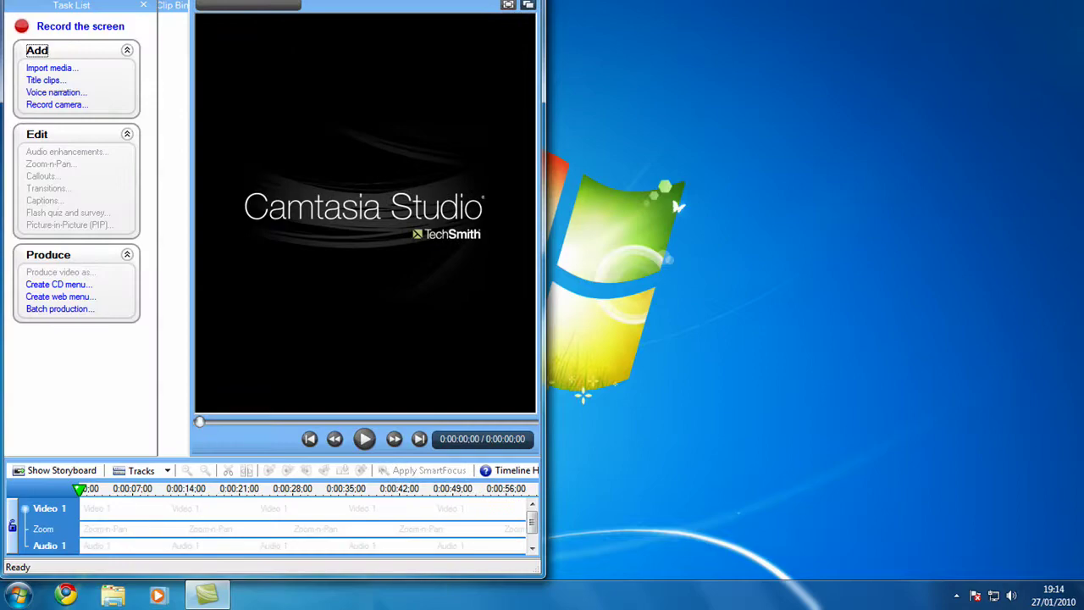
{"action": "key", "text": "super+e"}
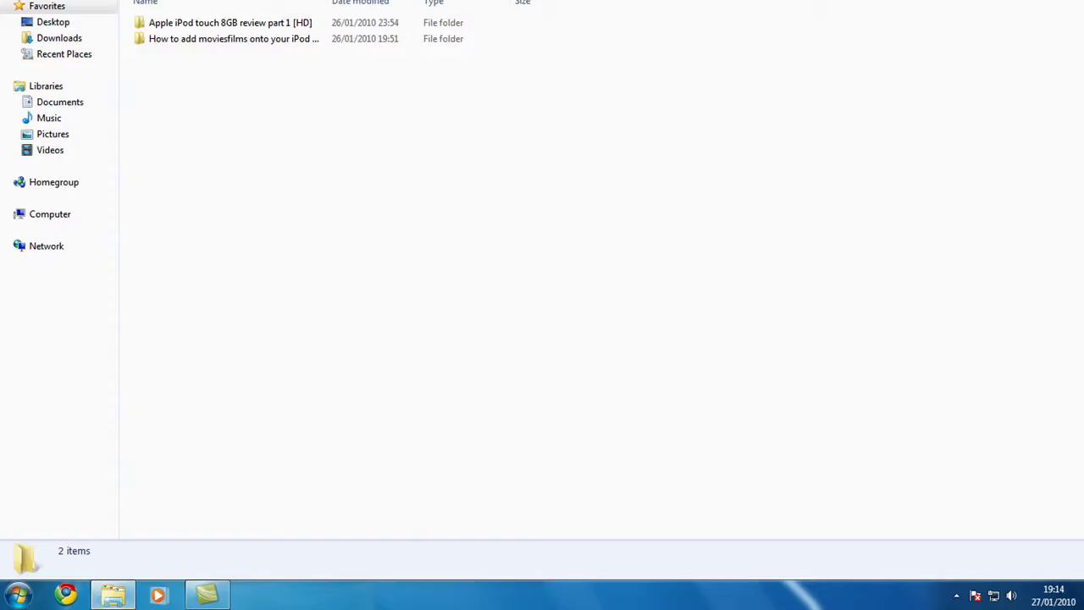
{"action": "key", "text": "super+Down"}
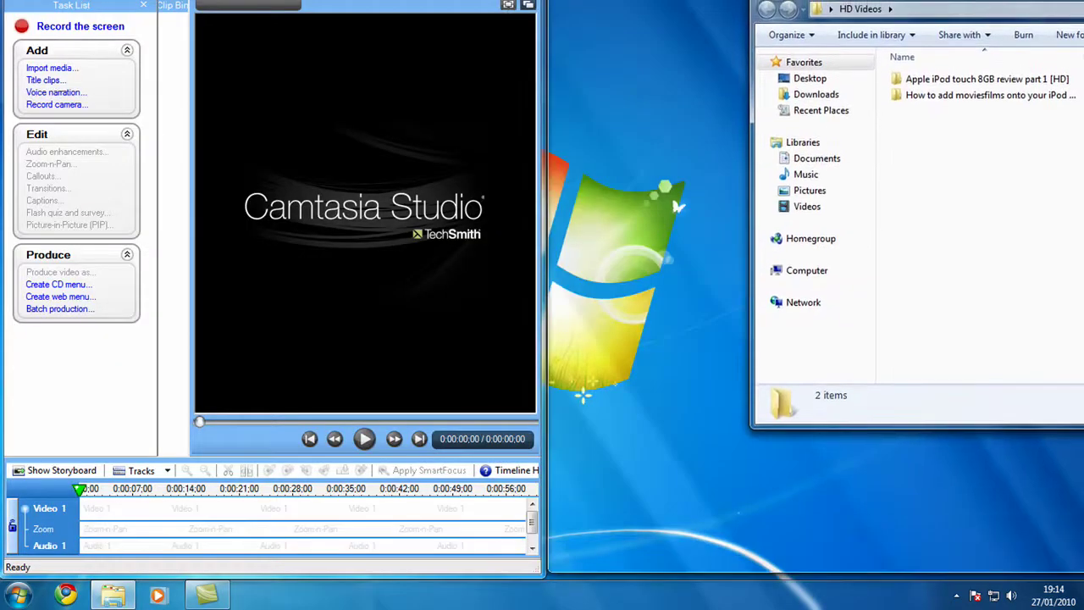
{"action": "key", "text": "super+Right"}
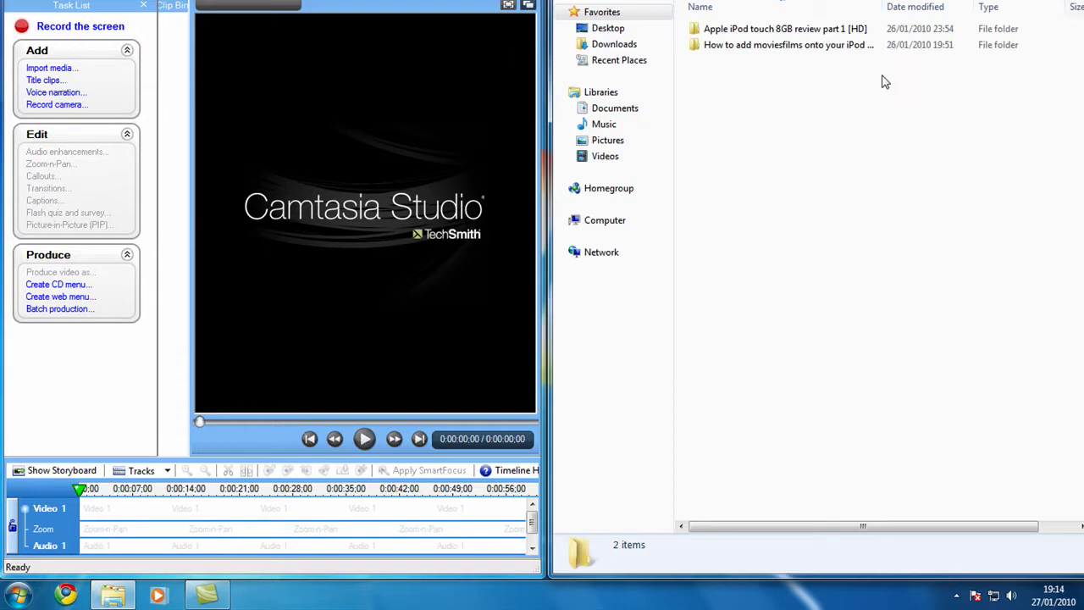
{"action": "key", "text": "super+Down"}
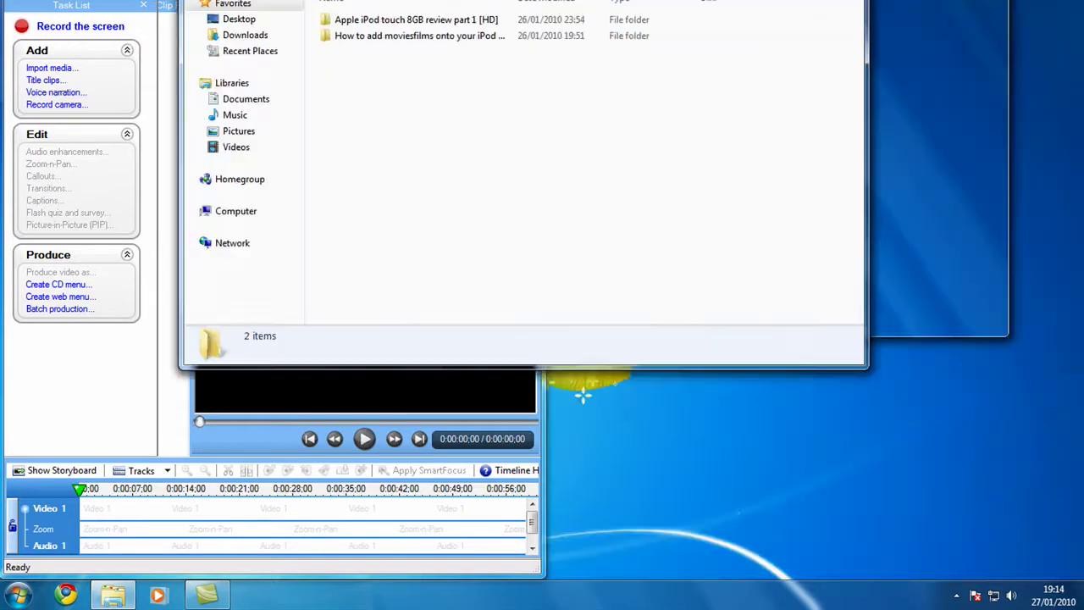
{"action": "key", "text": "super+Up"}
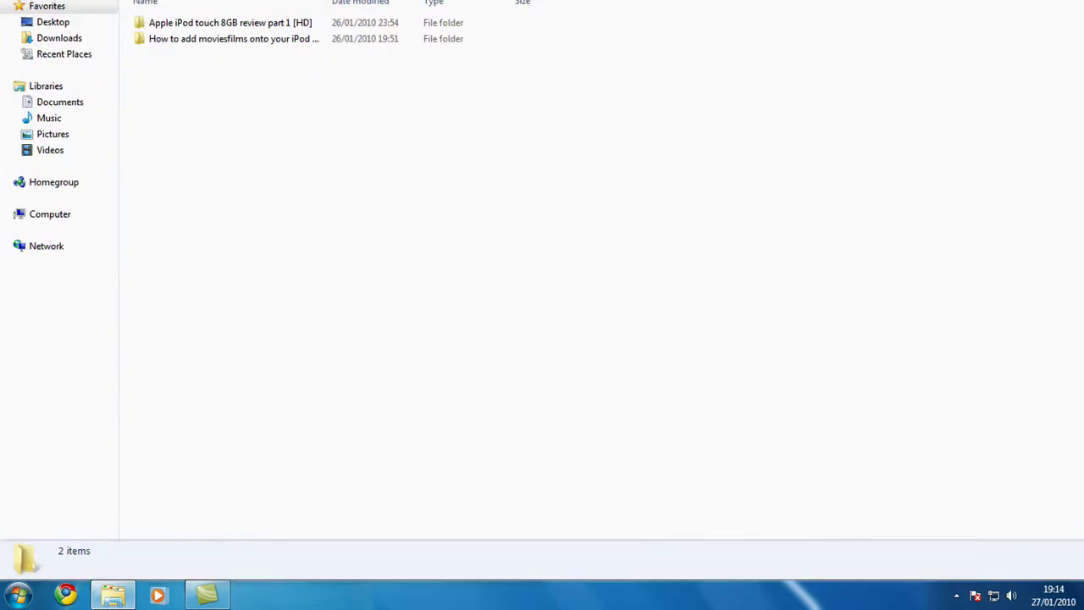
{"action": "key", "text": "super+Down"}
{"action": "key", "text": "super+Up"}
{"action": "key", "text": "super+Down"}
{"action": "key", "text": "super+Down"}
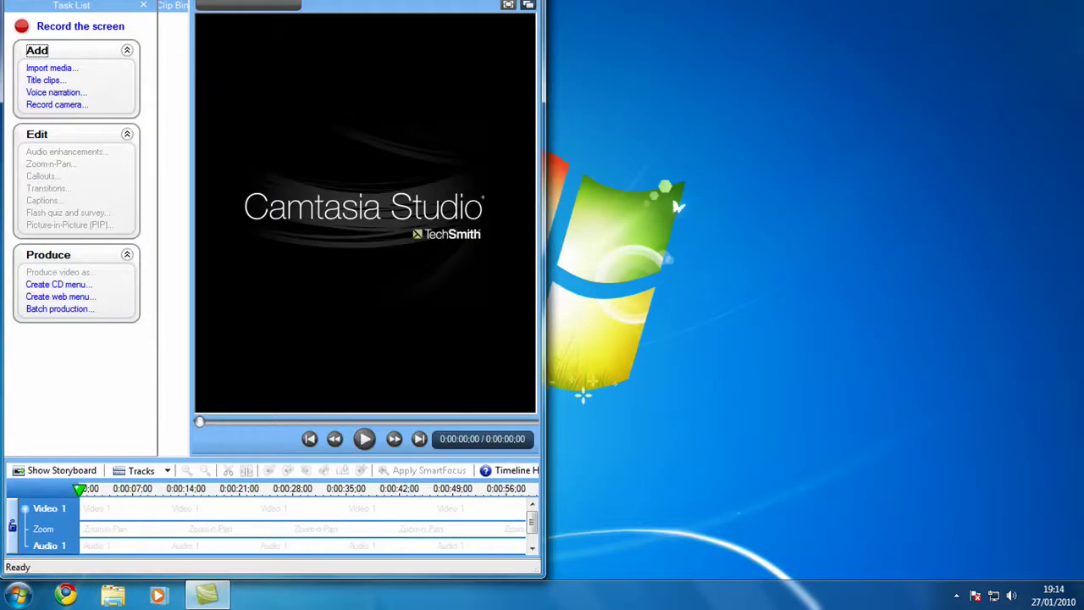
{"action": "key", "text": "alt+F4"}
{"action": "left_click", "coordinate": [363, 291]}
{"action": "key", "text": "super+Down"}
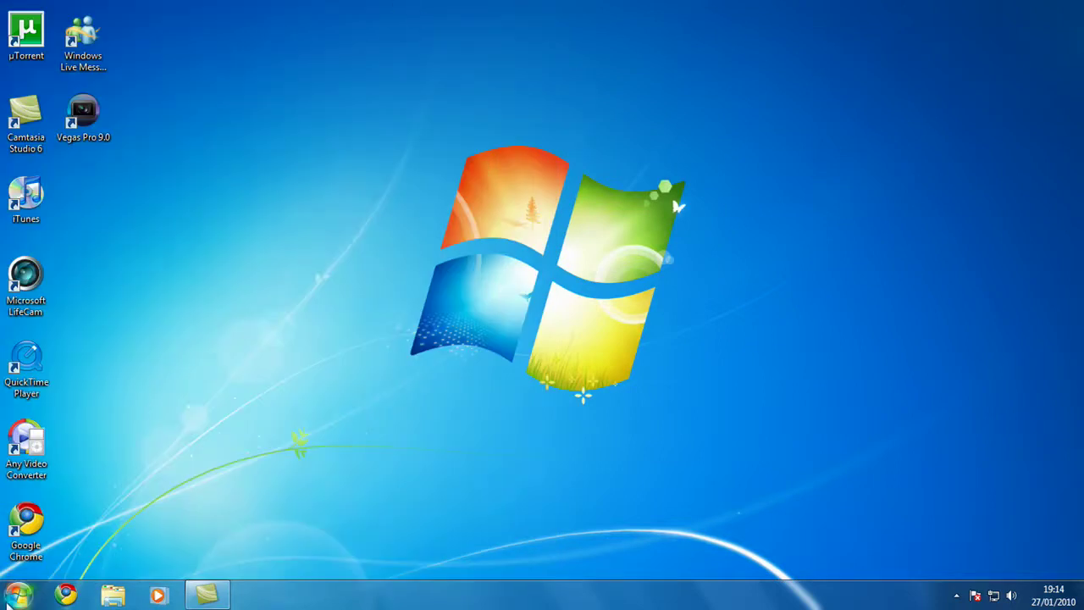
Open two Chrome windows on the Google UK homepage and minimize both.
{"action": "left_click", "coordinate": [66, 595]}
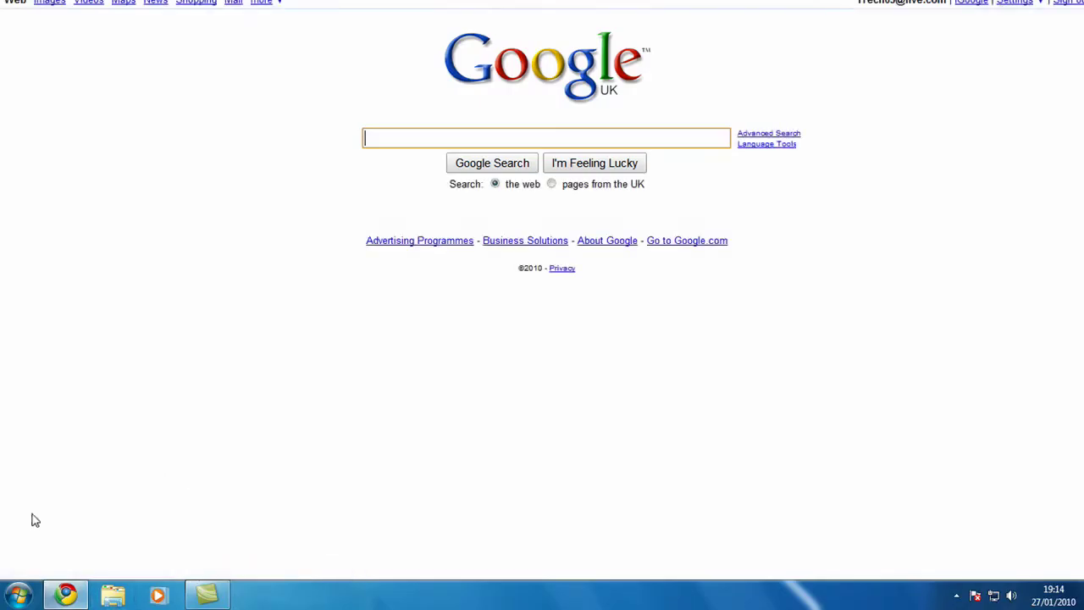
{"action": "left_click", "coordinate": [76, 596]}
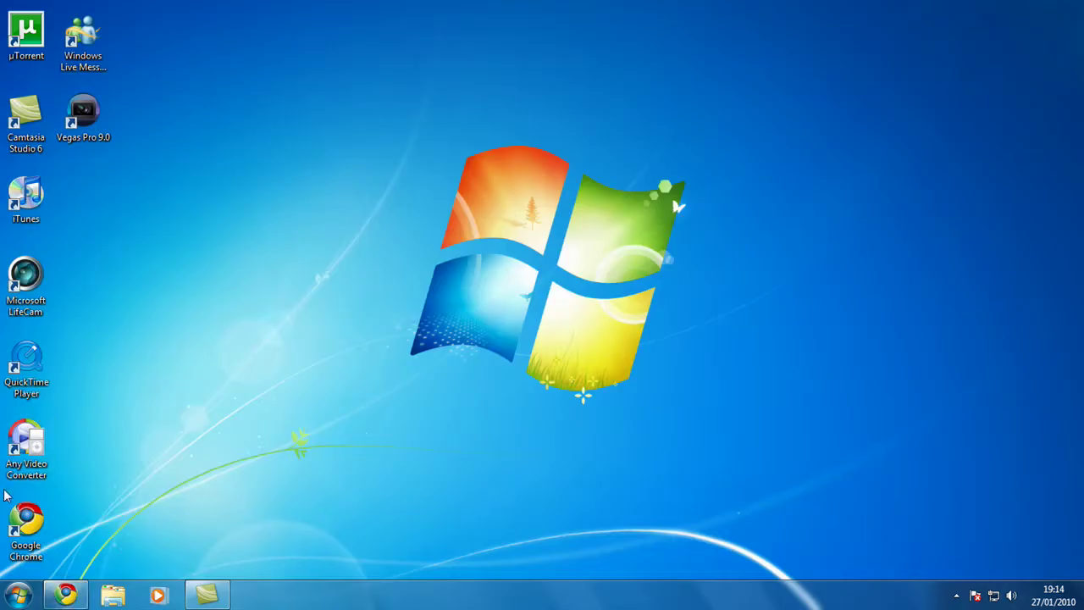
{"action": "double_click", "coordinate": [49, 524]}
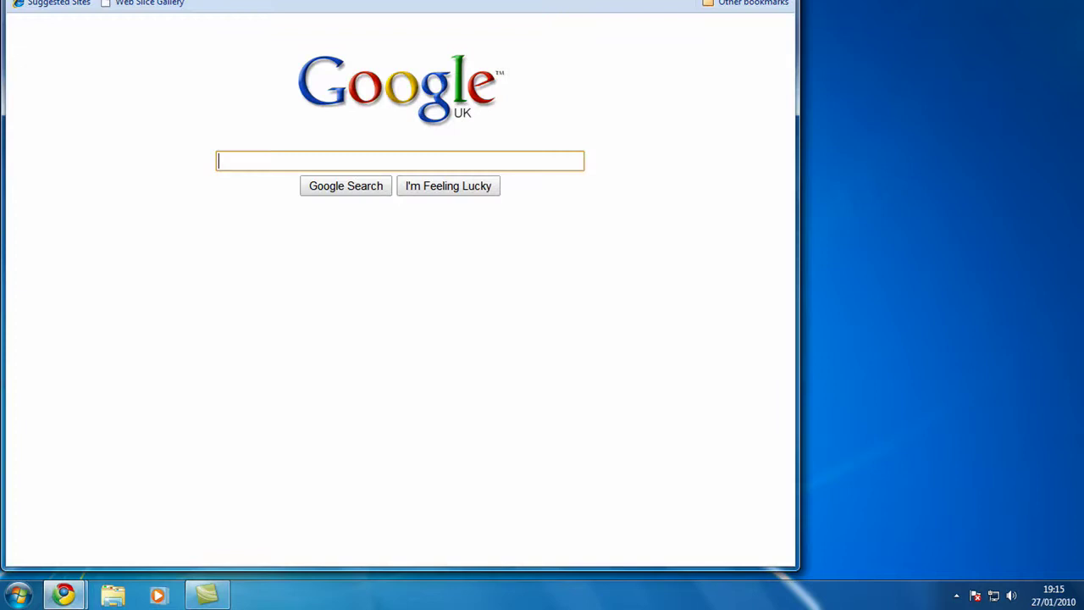
{"action": "key", "text": "super+d"}
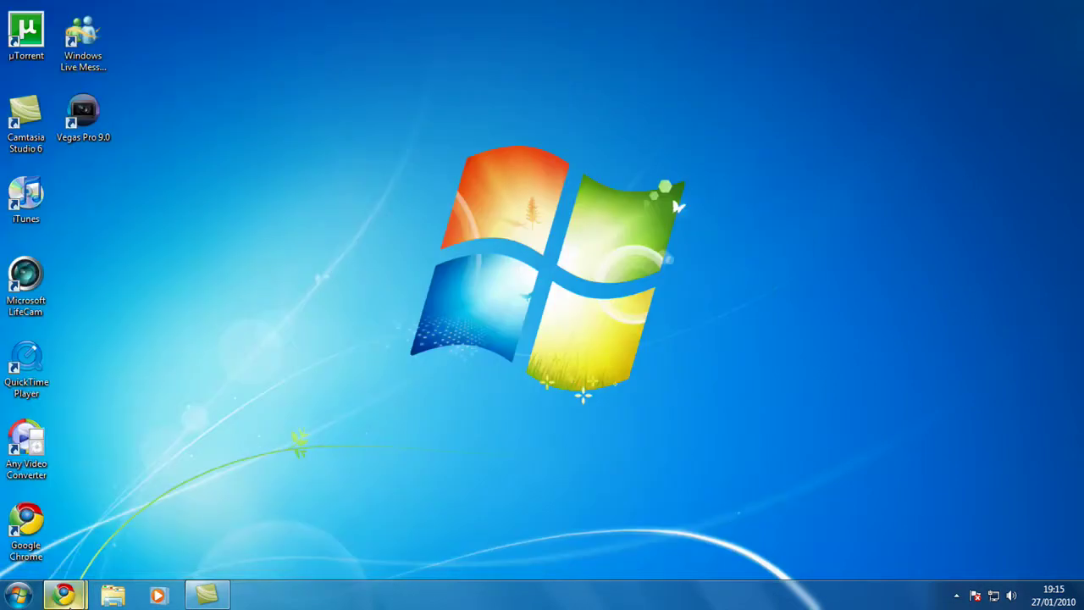
{"action": "mouse_move", "coordinate": [84, 598]}
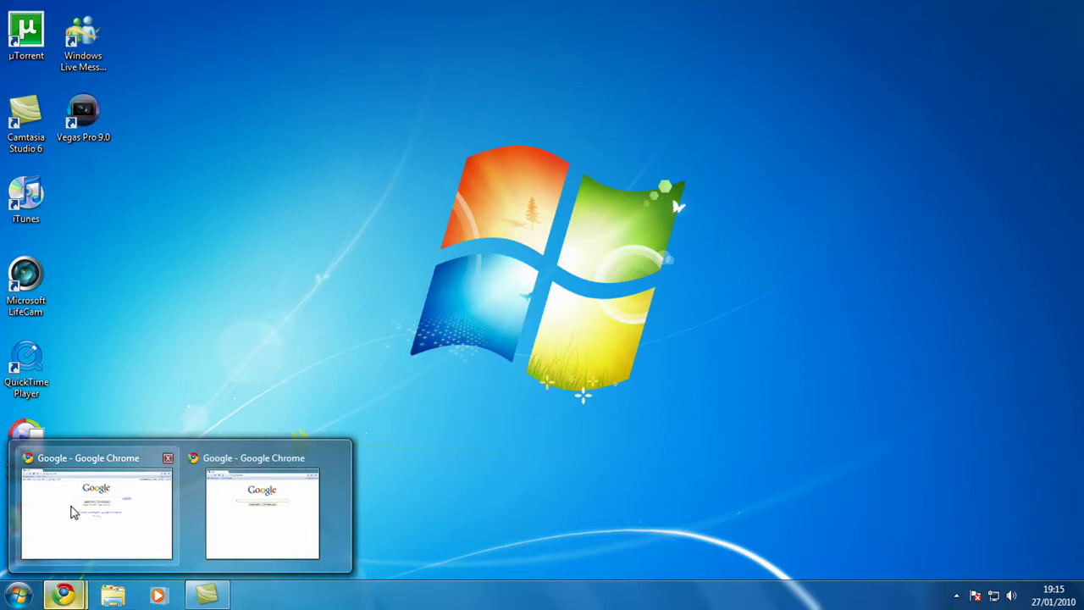
Close both Chrome windows from their taskbar preview thumbnails.
{"action": "mouse_move", "coordinate": [148, 526]}
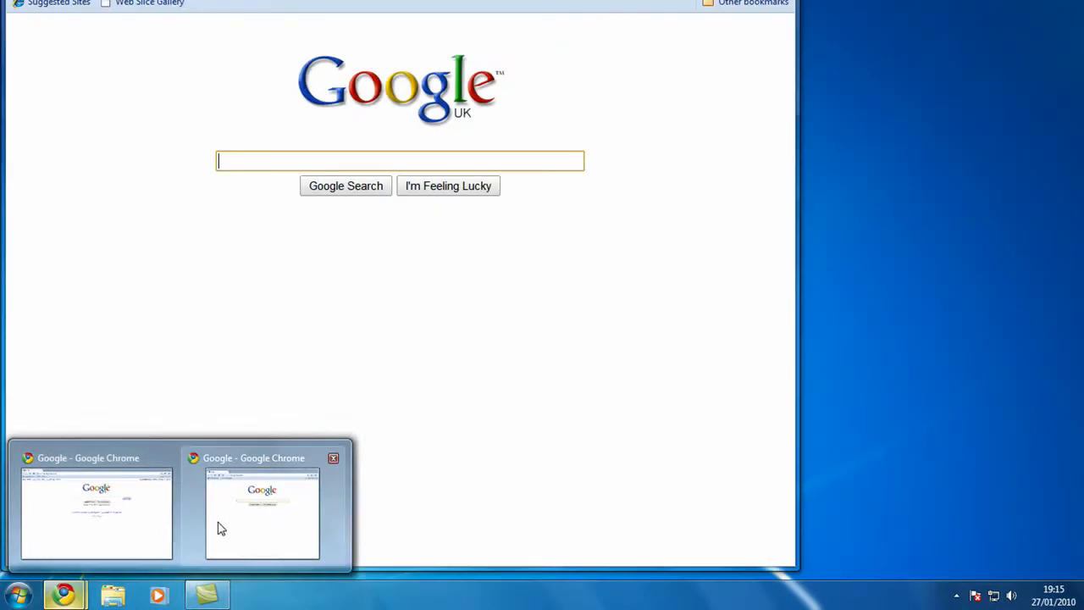
{"action": "left_click", "coordinate": [333, 459]}
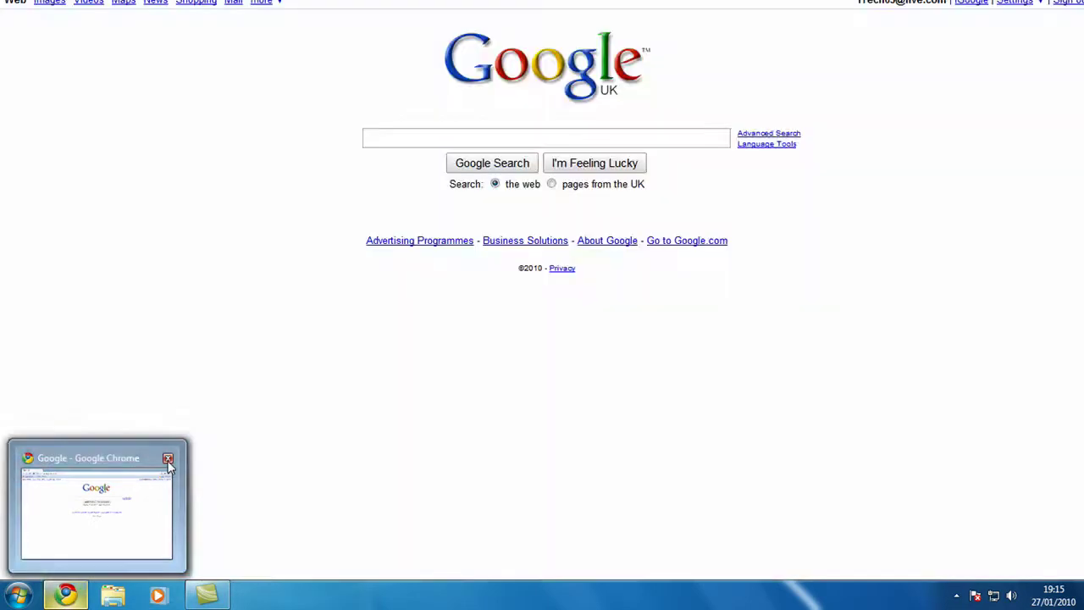
{"action": "left_click", "coordinate": [168, 458]}
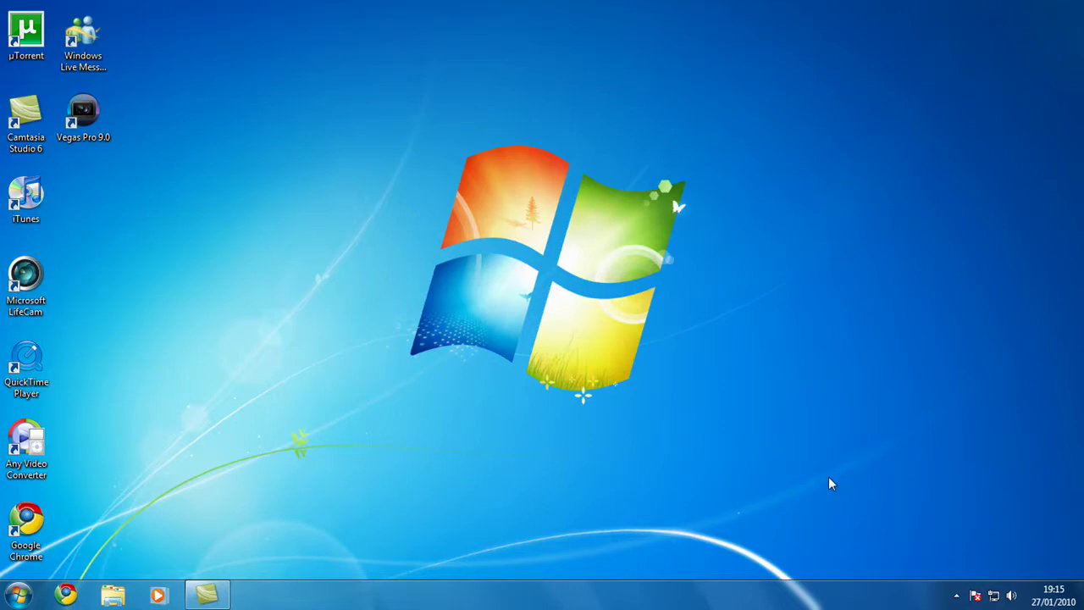
Confirm the network shows internet access, then open the Start menu.
{"action": "left_click", "coordinate": [996, 596]}
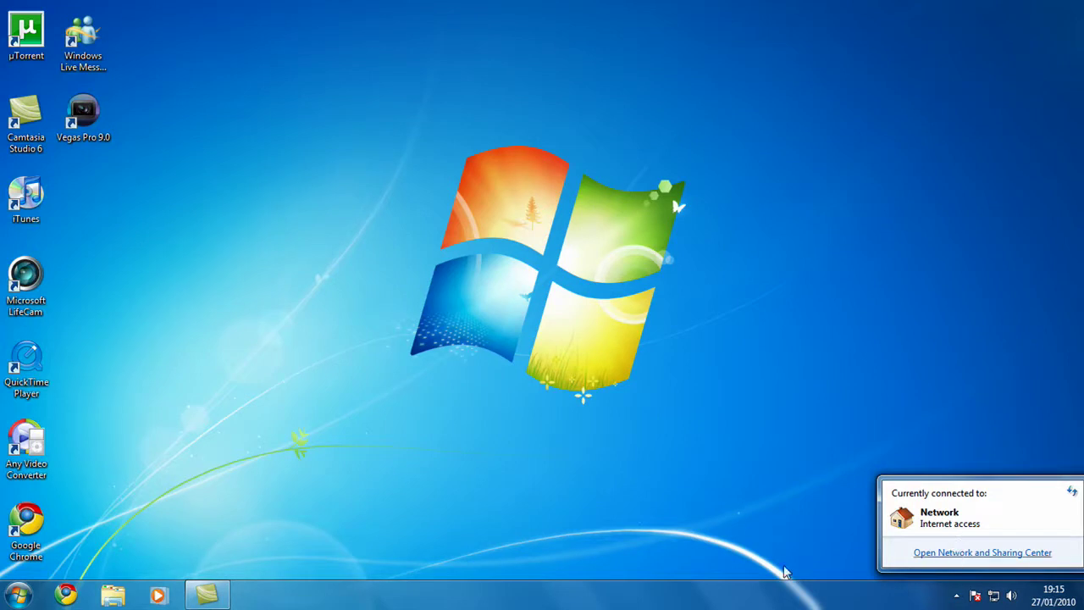
{"action": "left_click", "coordinate": [994, 596]}
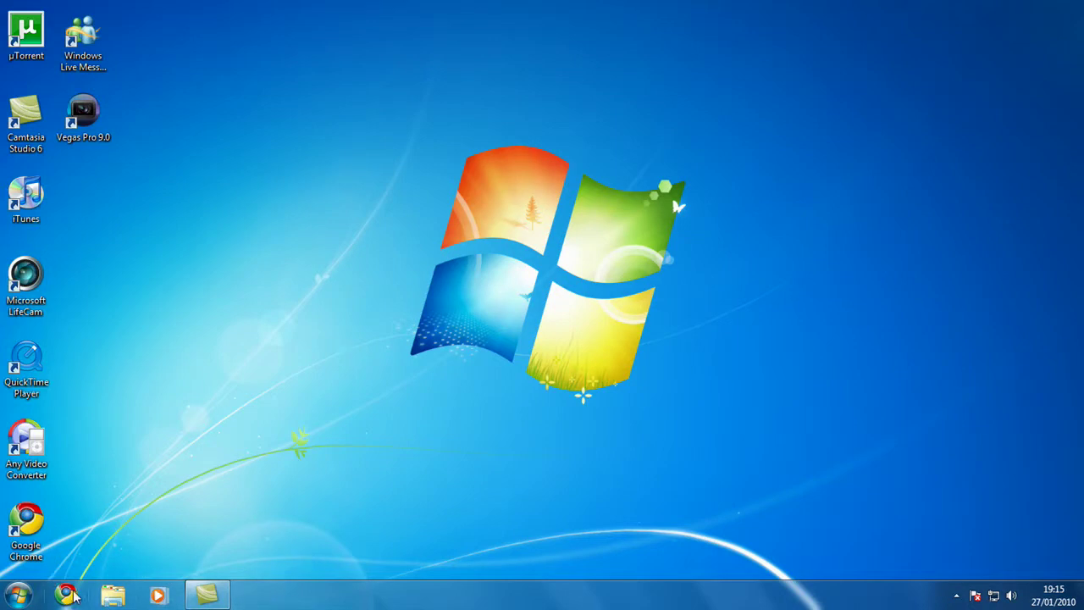
{"action": "left_click", "coordinate": [17, 596]}
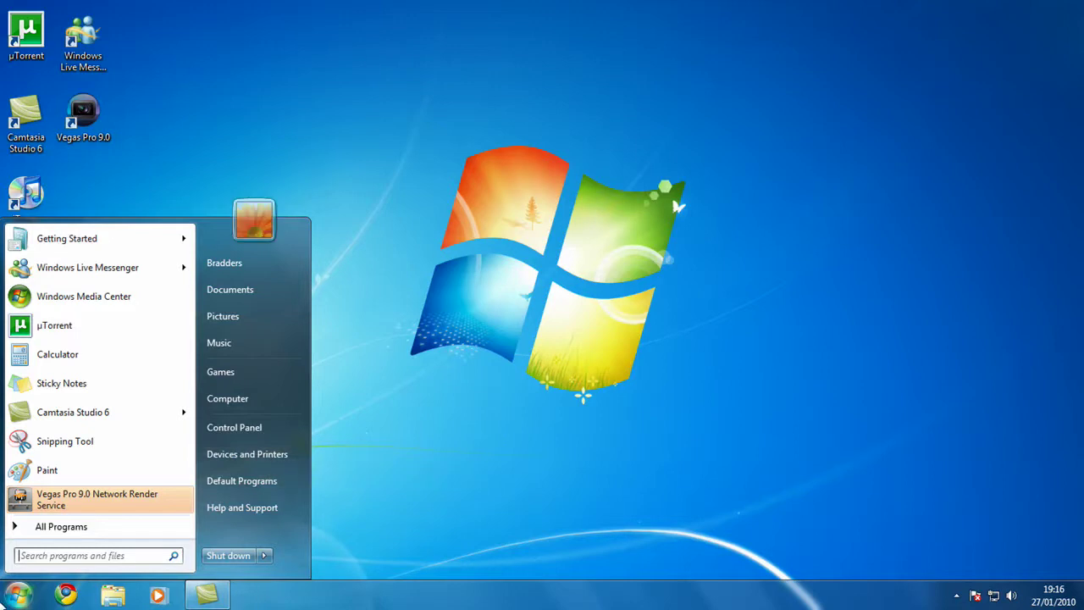
Show the Getting Started Tasks jump list in the Start menu, then close the menu.
{"action": "left_click", "coordinate": [17, 596]}
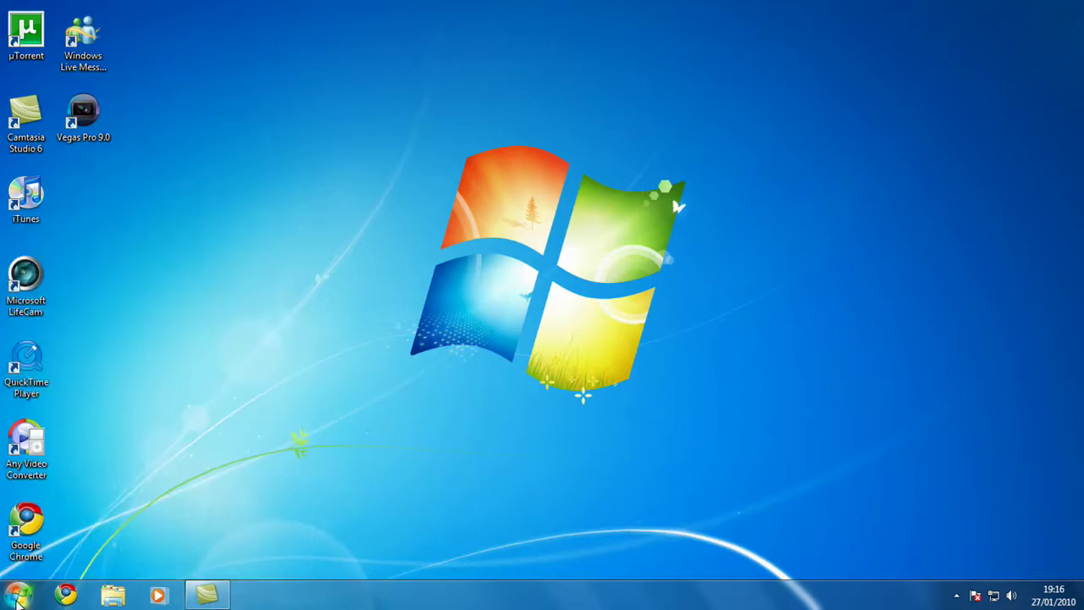
{"action": "left_click", "coordinate": [18, 598]}
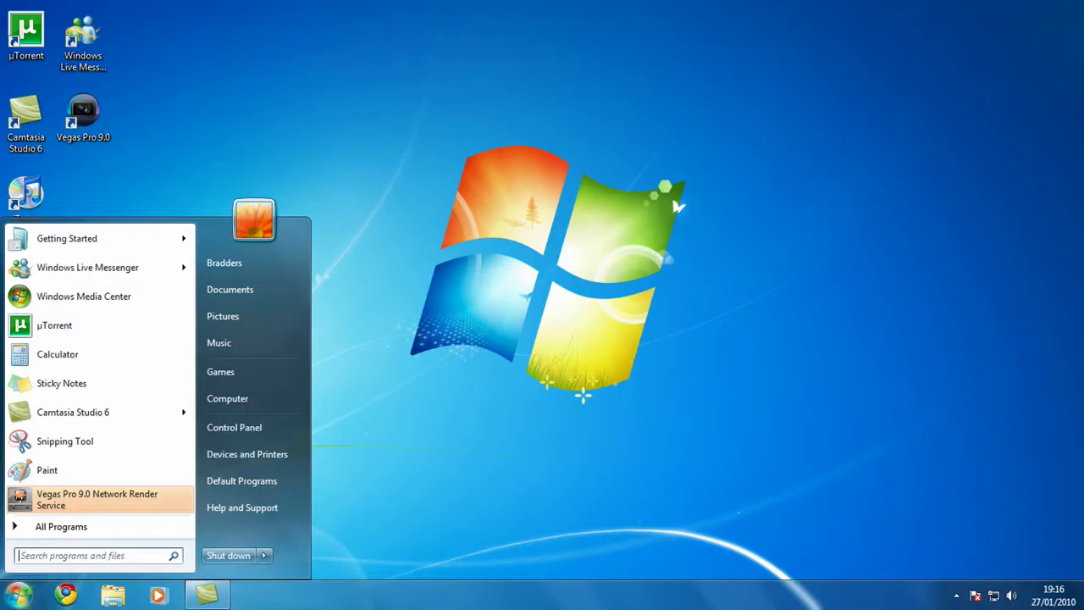
{"action": "mouse_move", "coordinate": [186, 243]}
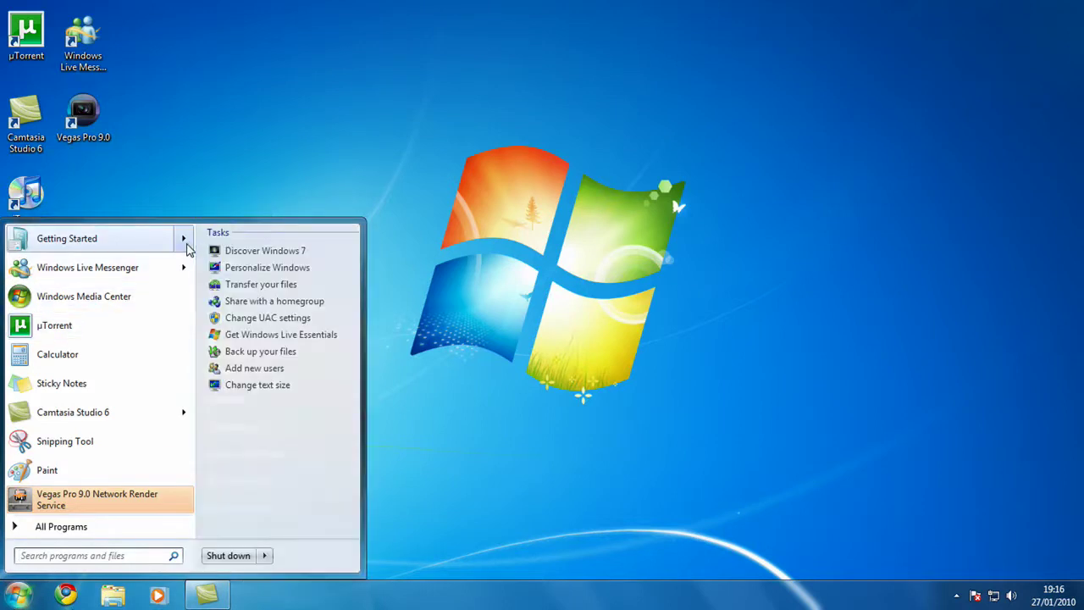
{"action": "left_click", "coordinate": [955, 330]}
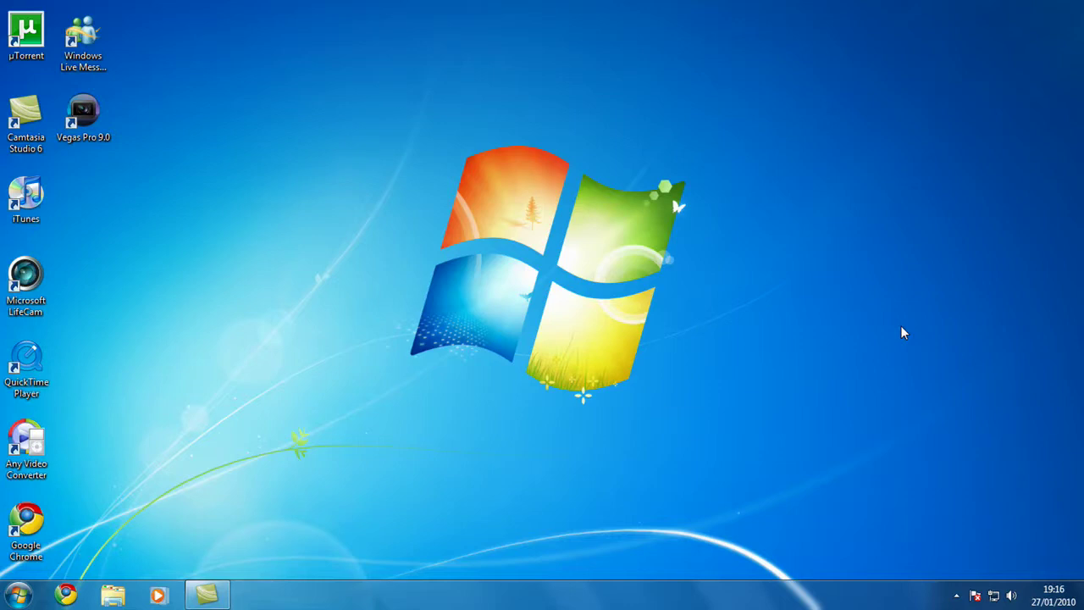
Open the Start menu from the Start orb.
{"action": "left_click", "coordinate": [18, 595]}
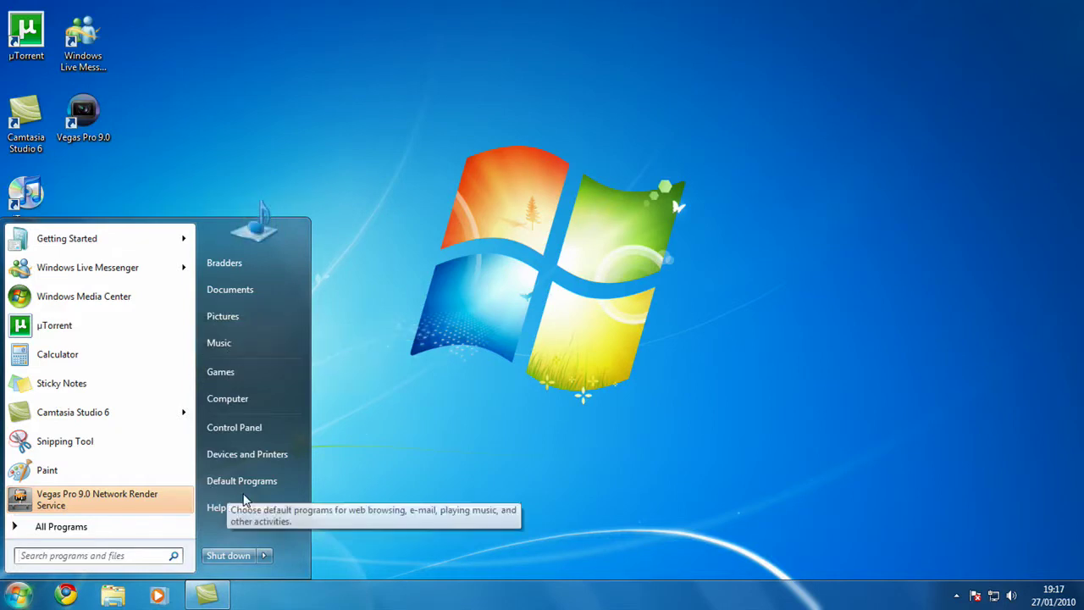
View Computer's Properties (Windows 7 Ultimate, 1.00 GB RAM, 32-bit), then close the System window.
{"action": "right_click", "coordinate": [240, 404]}
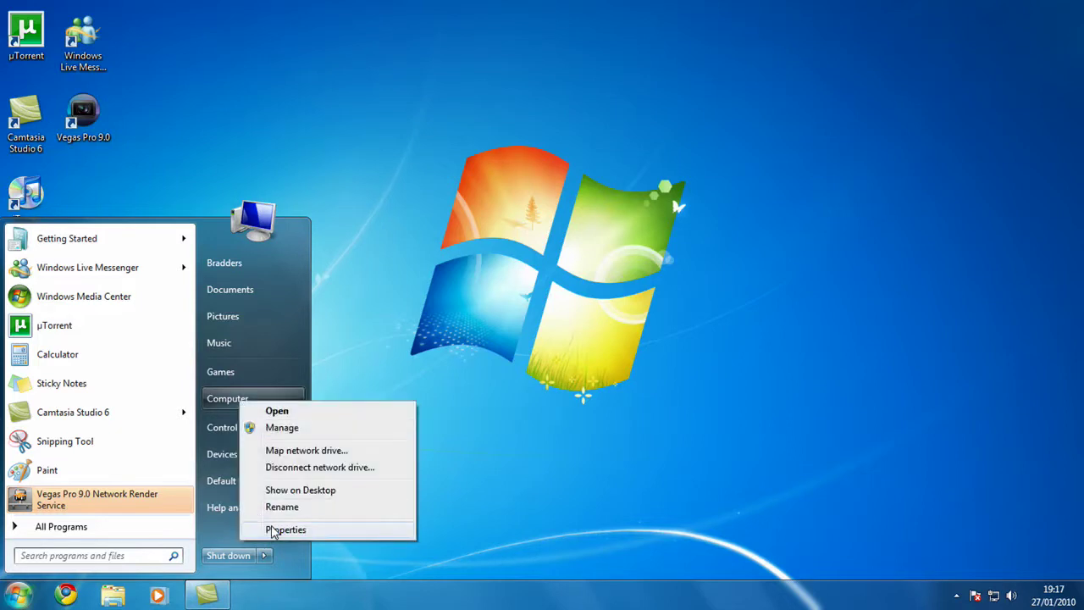
{"action": "left_click", "coordinate": [274, 527]}
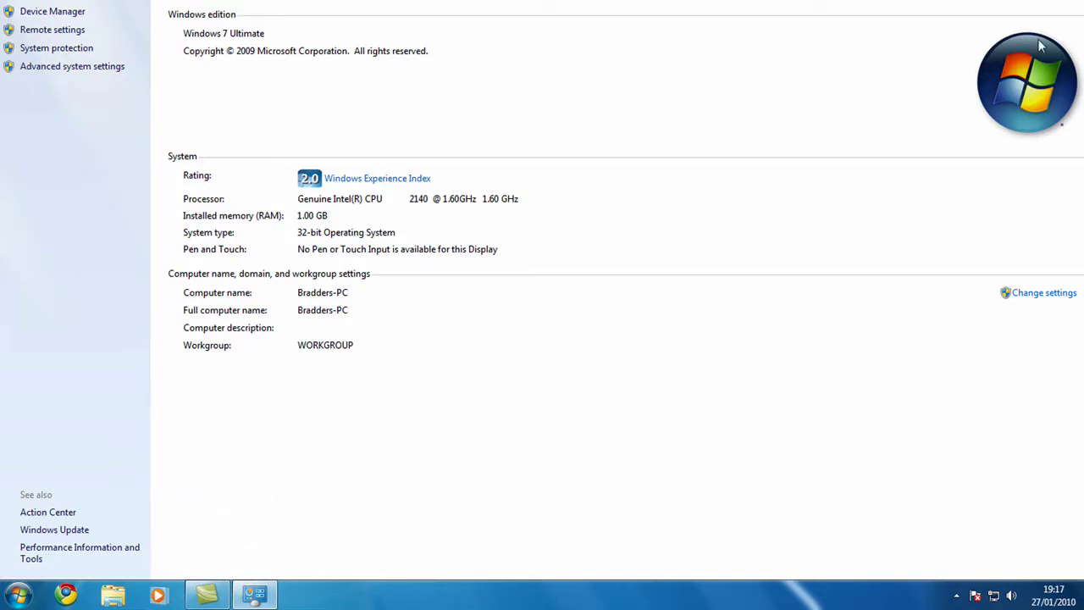
{"action": "key", "text": "alt+F4"}
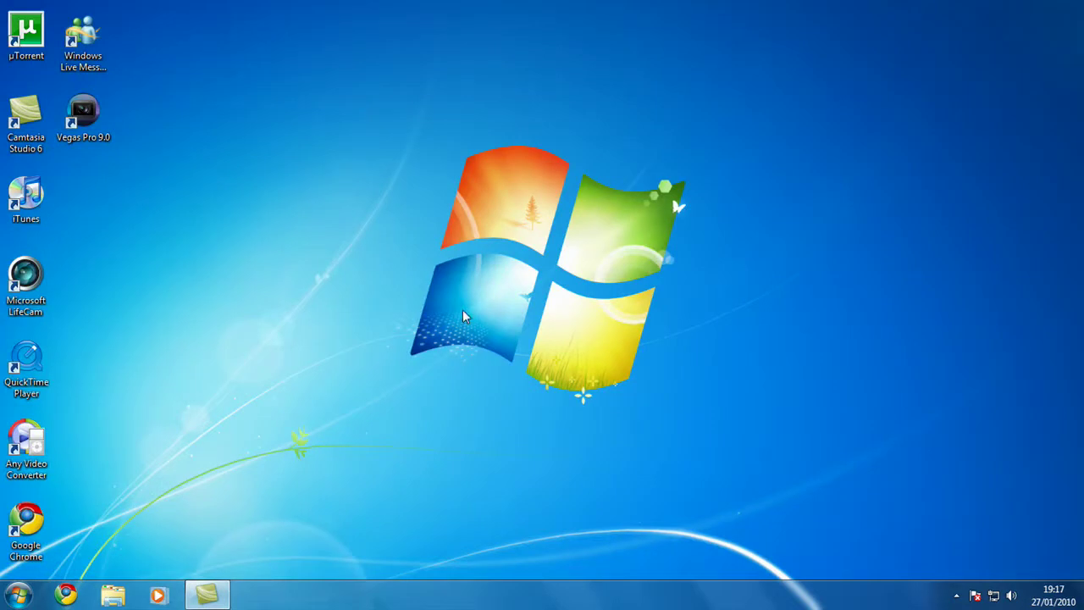
{"action": "left_click", "coordinate": [113, 594]}
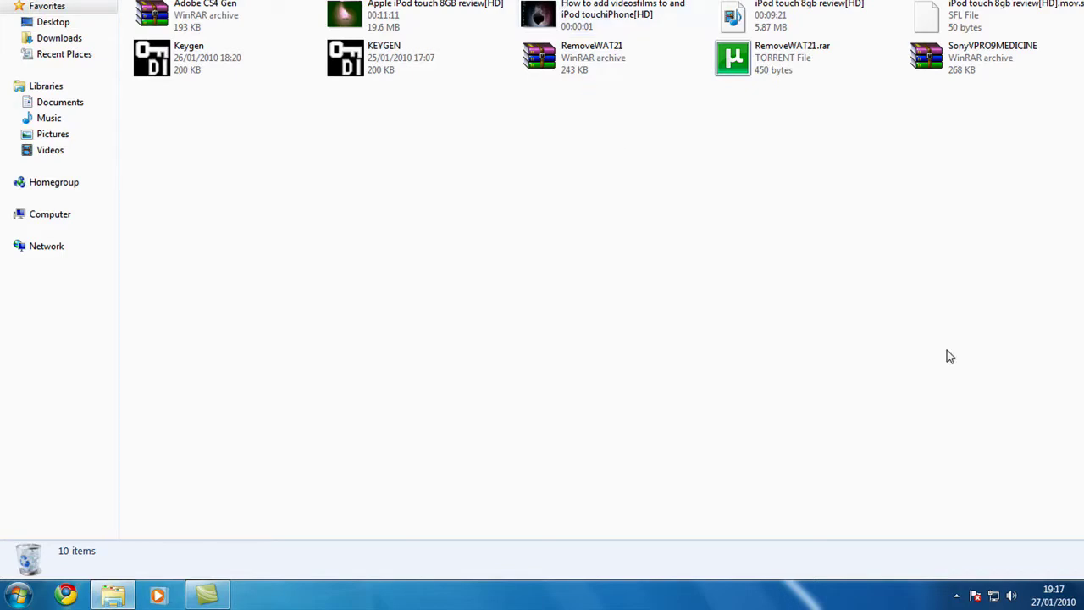
{"action": "left_click_drag", "start_coordinate": [1042, 382], "coordinate": [221, 37]}
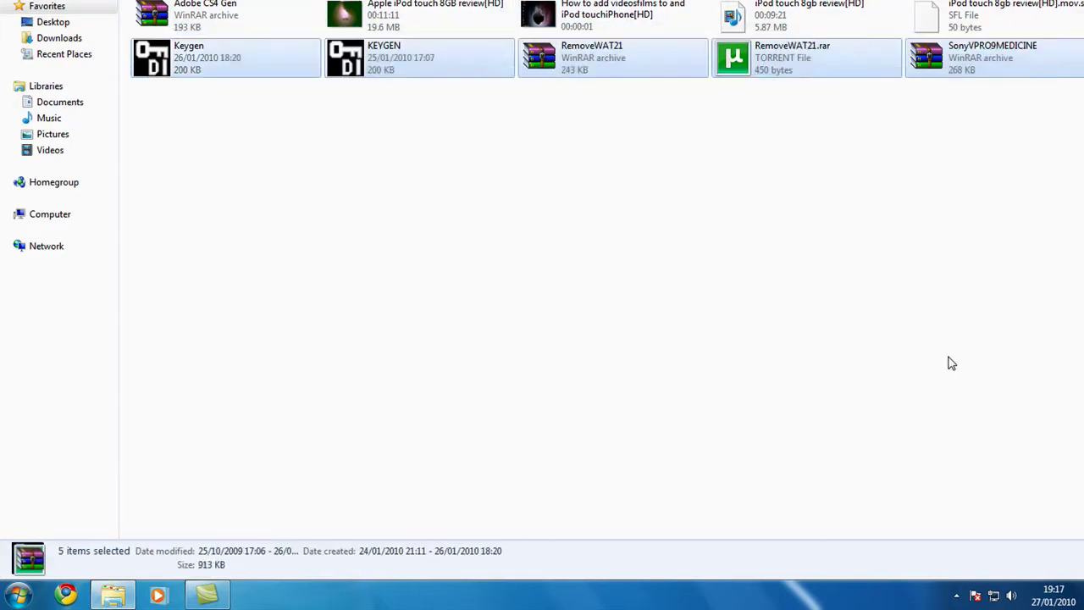
{"action": "left_click", "coordinate": [949, 363]}
{"action": "right_click", "coordinate": [476, 265]}
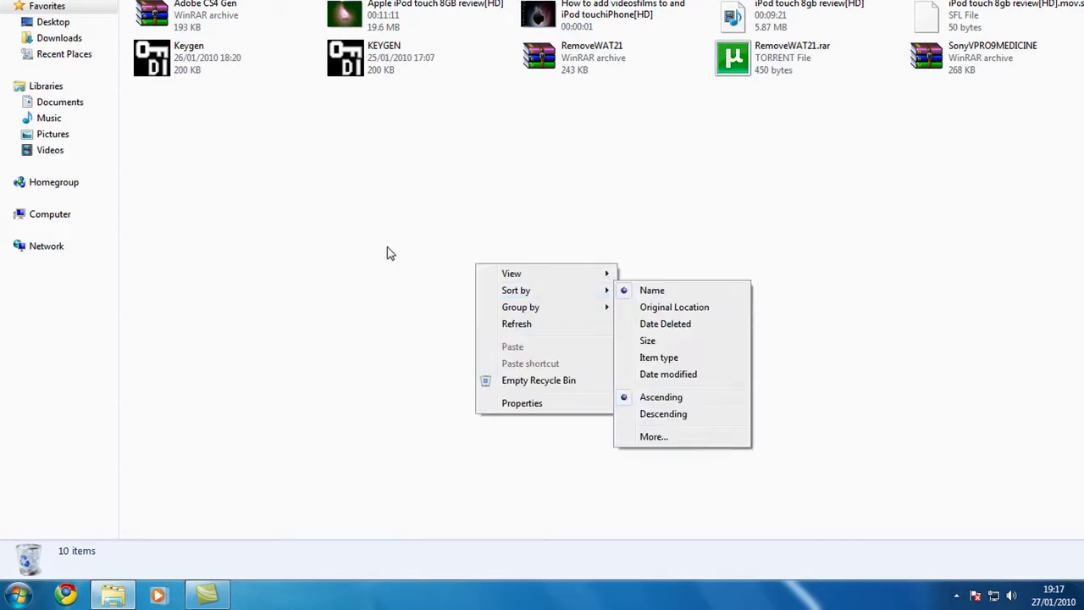
{"action": "left_click", "coordinate": [430, 177]}
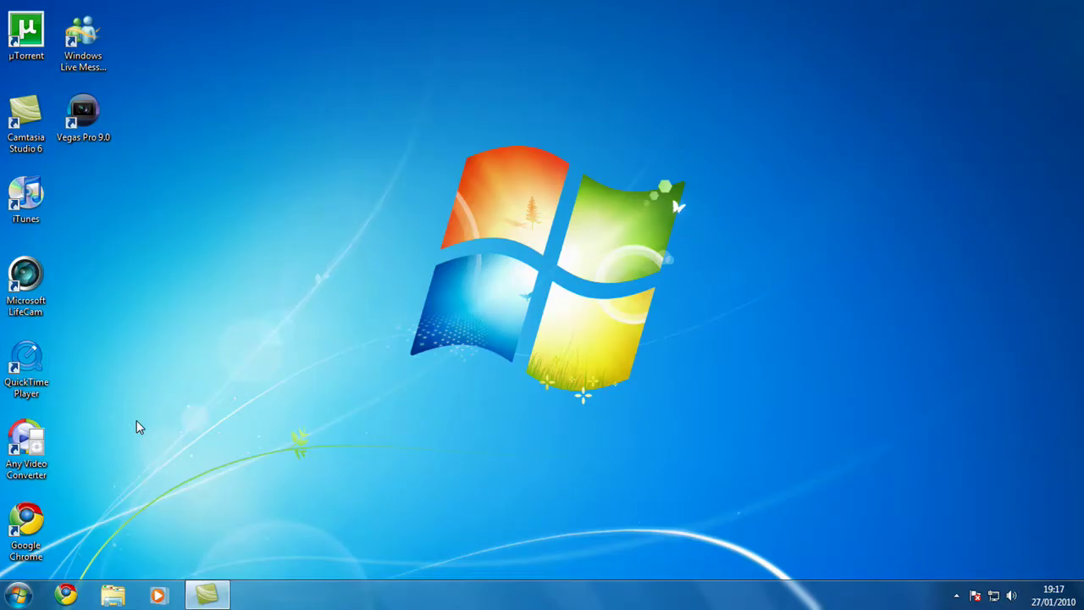
Open Personalization from the desktop and apply the Architecture theme.
{"action": "right_click", "coordinate": [455, 111]}
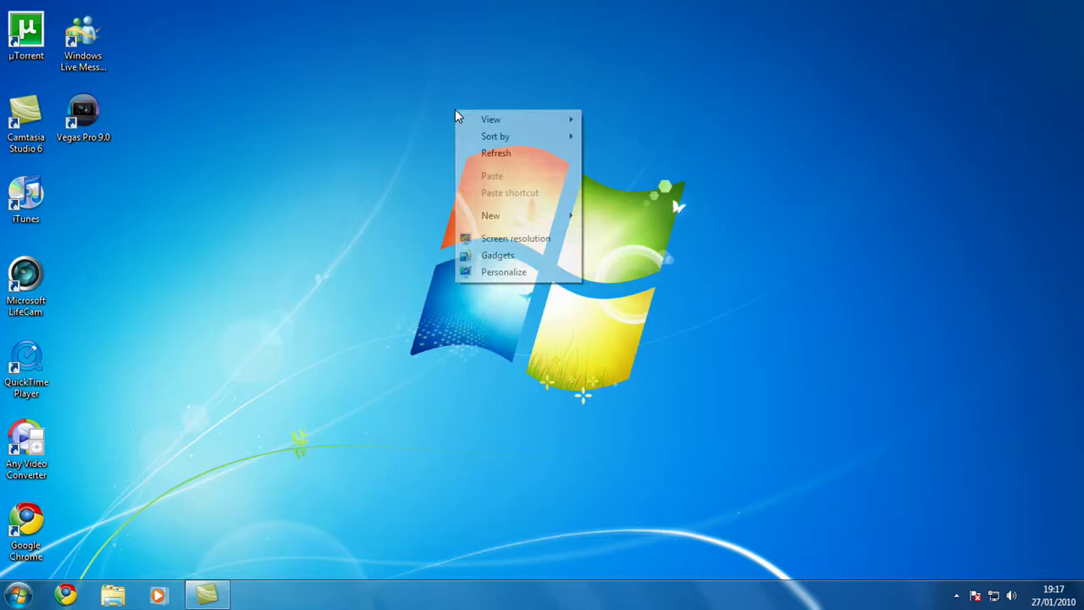
{"action": "left_click", "coordinate": [519, 277]}
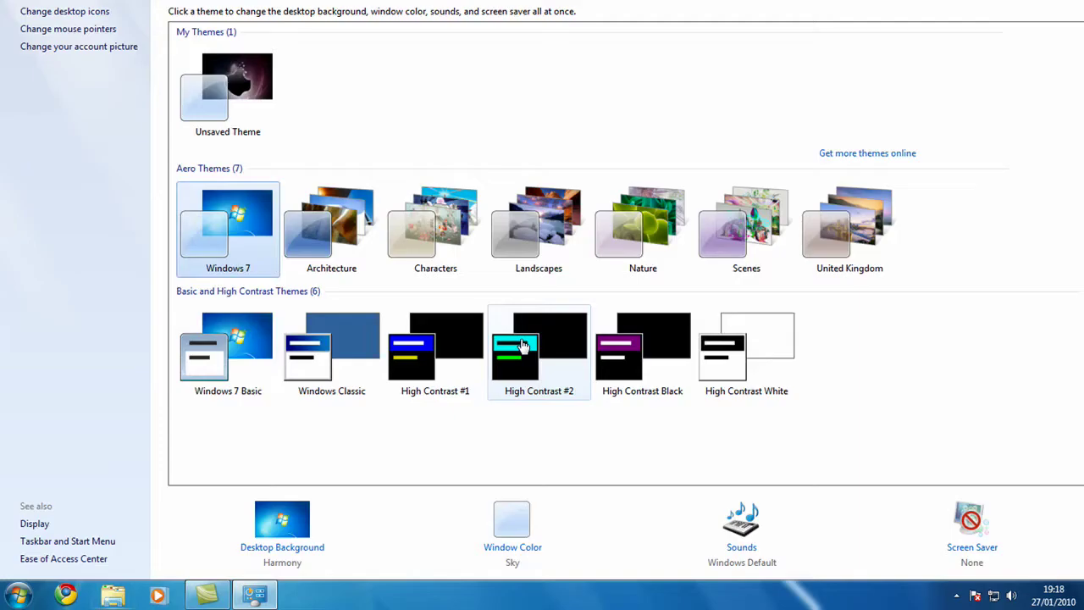
{"action": "left_click", "coordinate": [297, 256]}
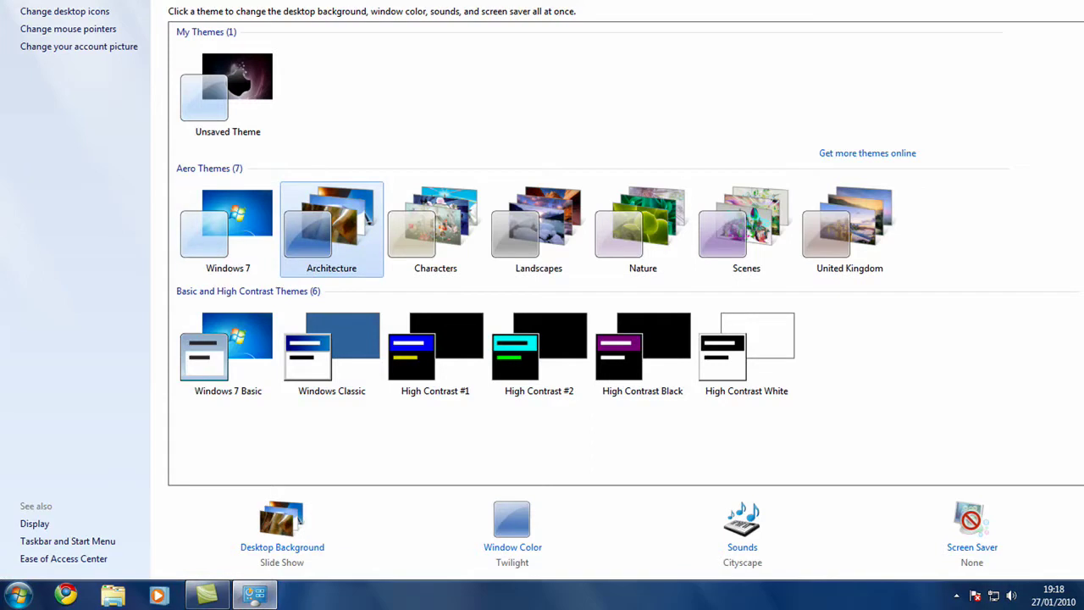
{"action": "key", "text": "super+d"}
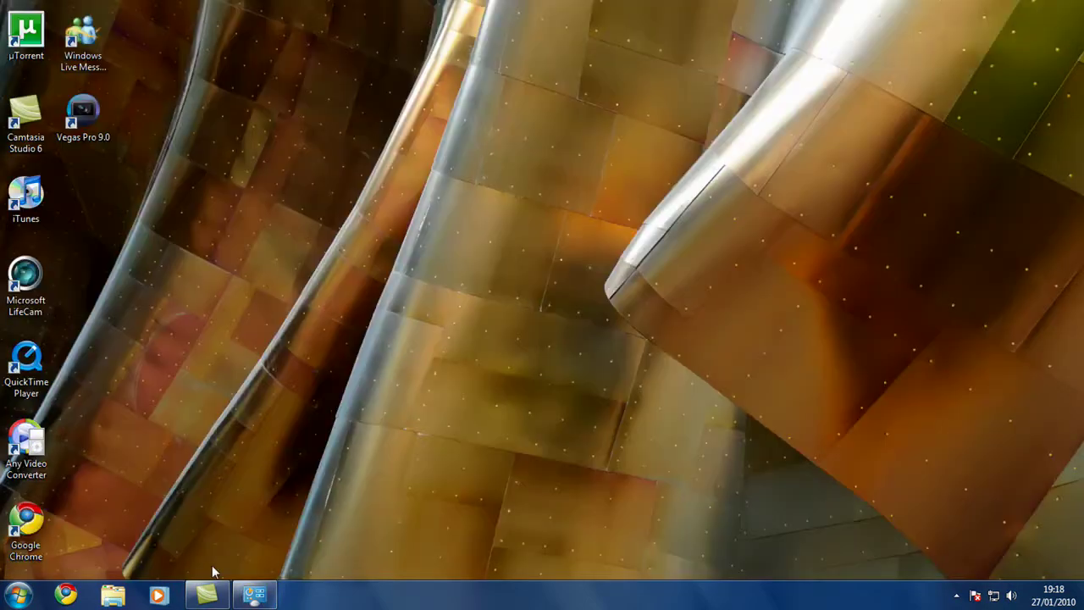
Switch to the Windows 7 Basic theme, then back to the Aero Windows 7 theme.
{"action": "left_click", "coordinate": [254, 594]}
{"action": "left_click", "coordinate": [217, 348]}
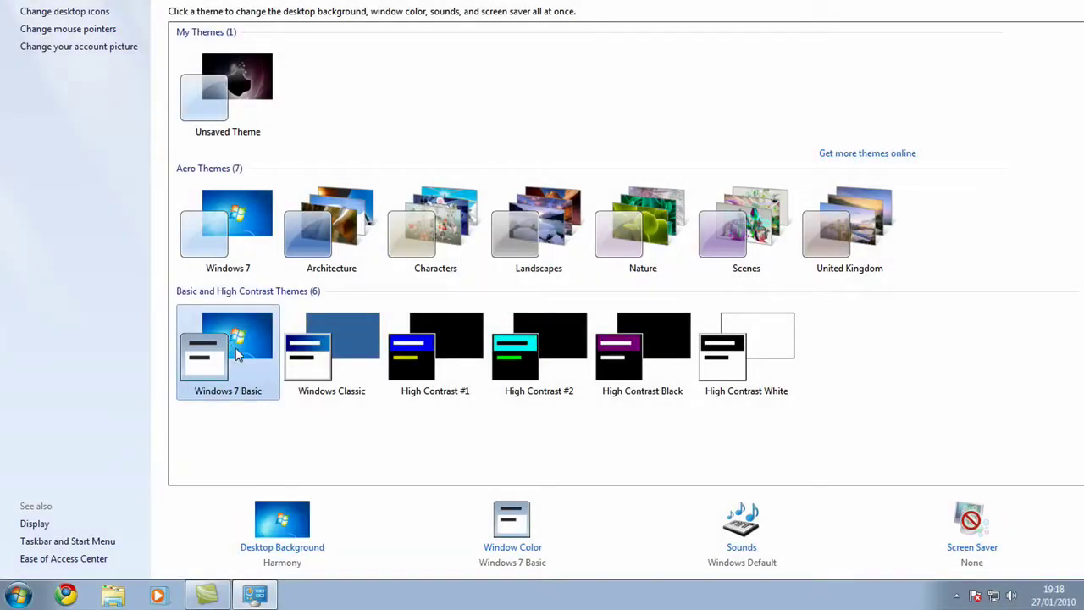
{"action": "left_click", "coordinate": [218, 267]}
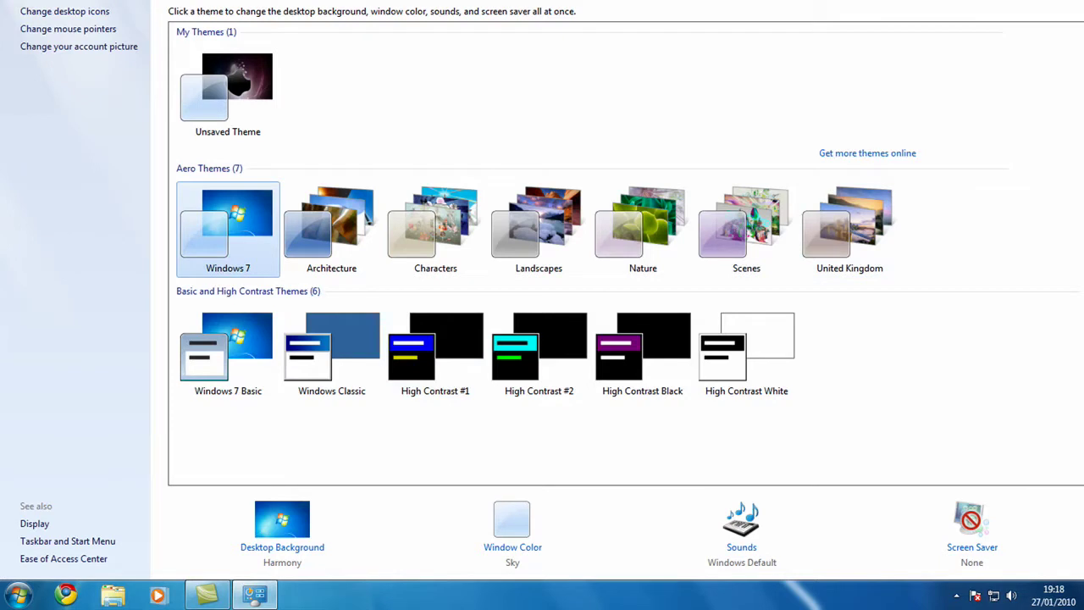
{"action": "right_click", "coordinate": [565, 229]}
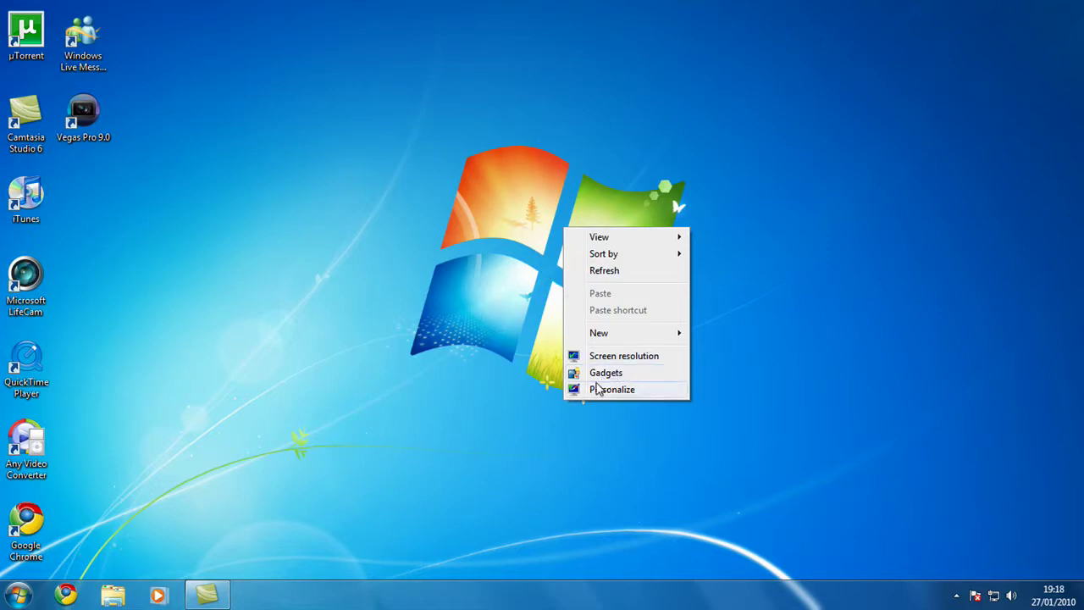
{"action": "left_click", "coordinate": [619, 359]}
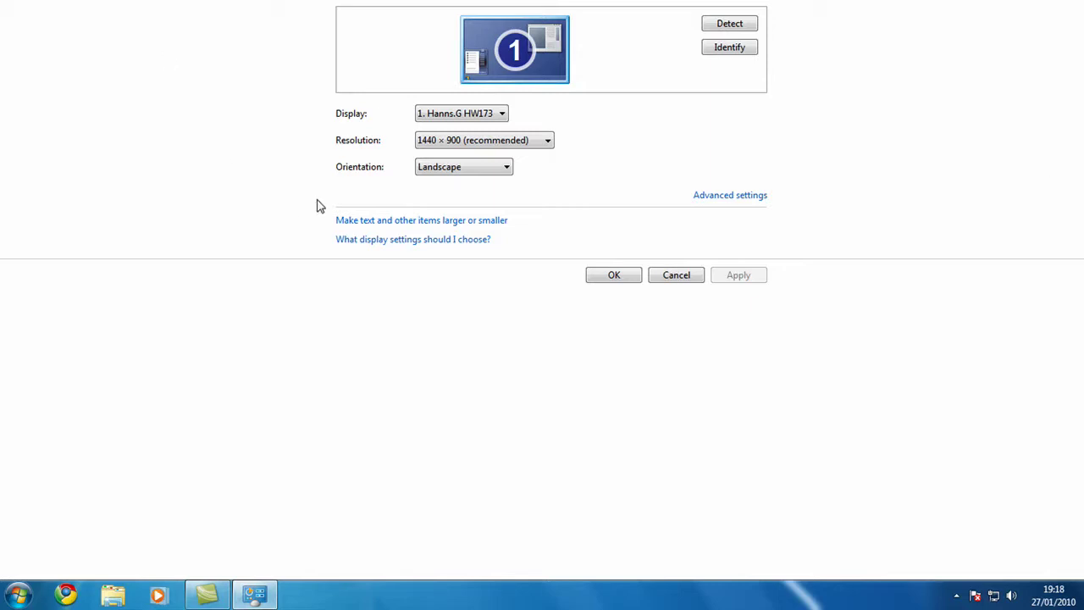
{"action": "left_click", "coordinate": [479, 169]}
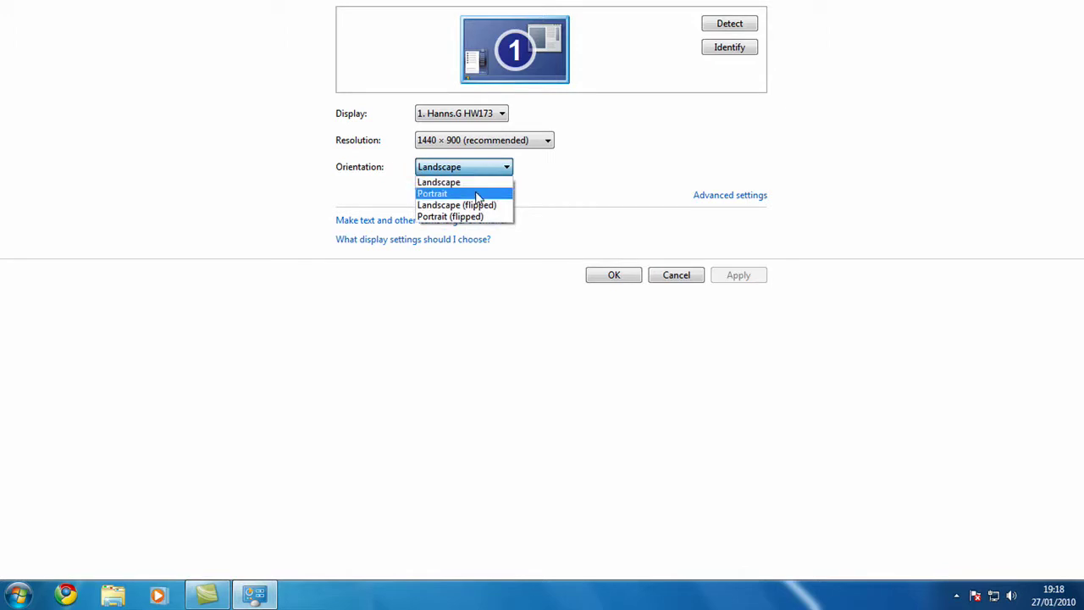
{"action": "left_click", "coordinate": [600, 203]}
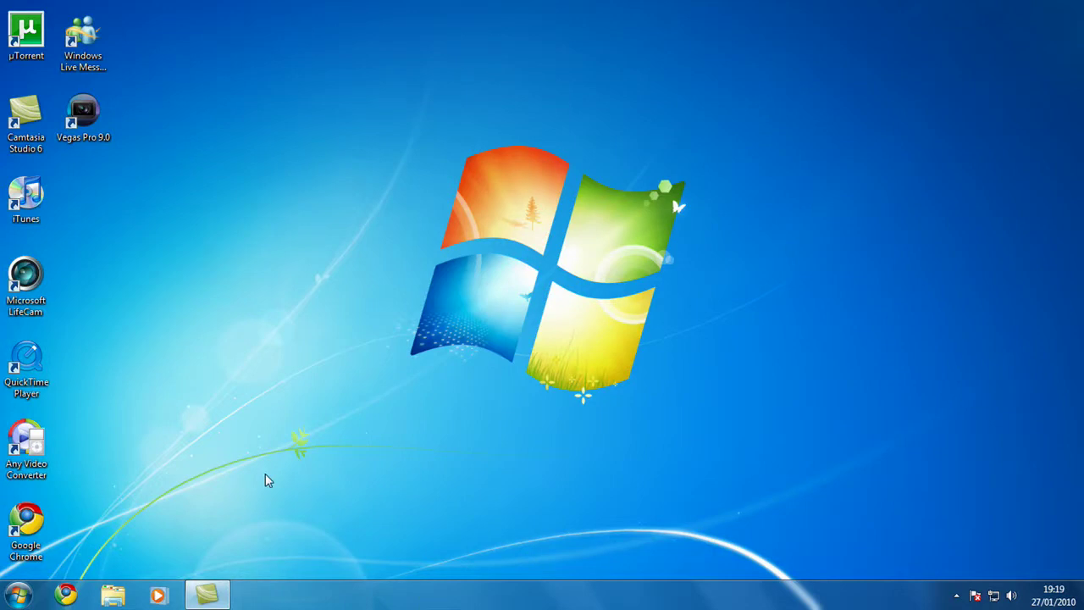
Launch Paint maximized and scribble looping black freehand lines across the canvas.
{"action": "left_click", "coordinate": [19, 595]}
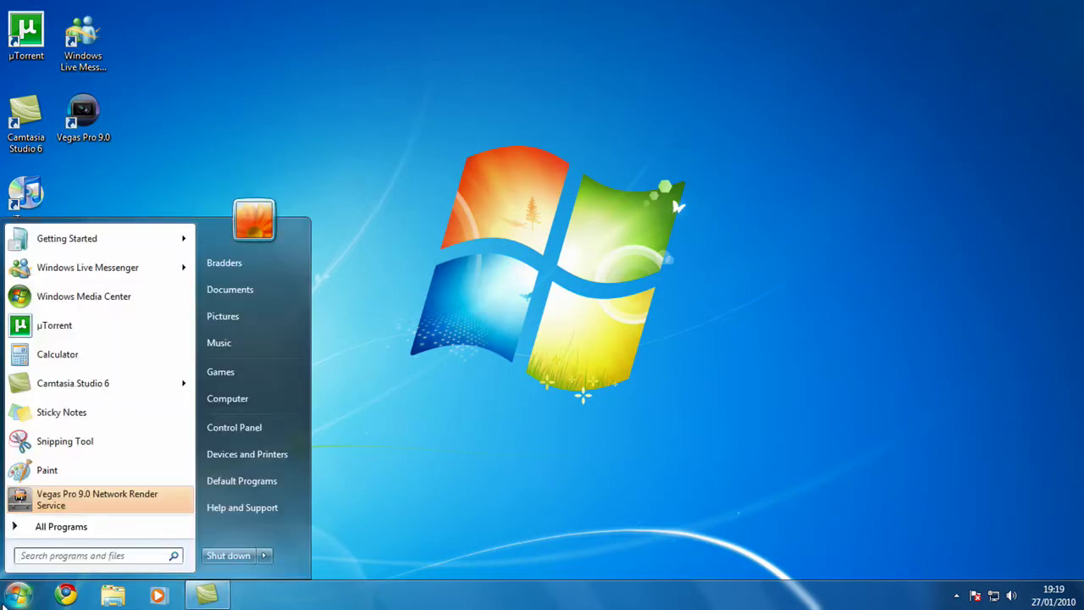
{"action": "left_click", "coordinate": [71, 480]}
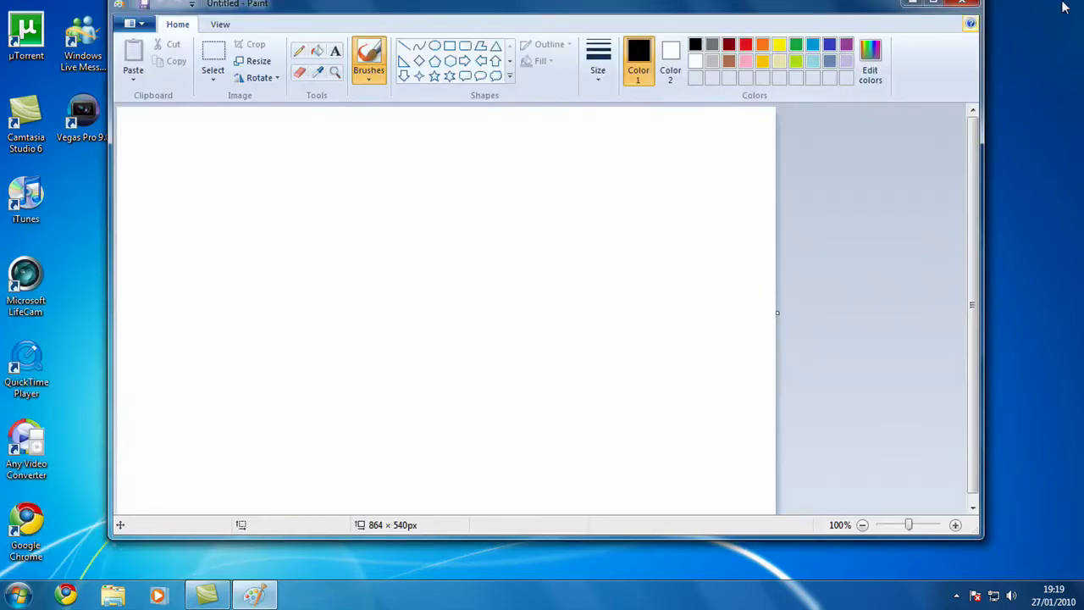
{"action": "left_click", "coordinate": [932, 7]}
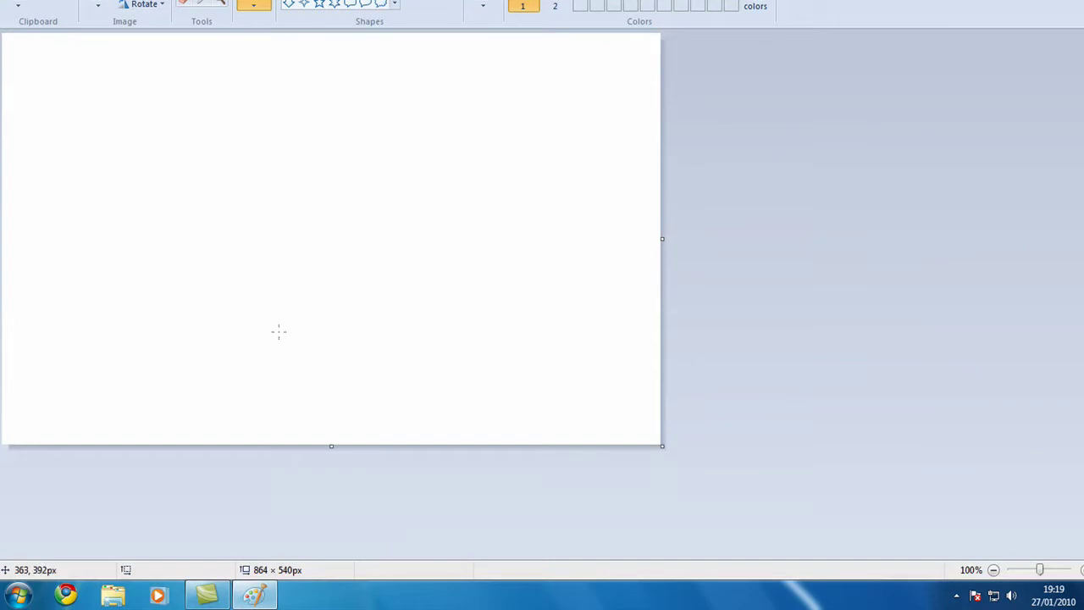
{"action": "mouse_move", "coordinate": [73, 138]}
{"action": "left_mouse_down"}
{"action": "mouse_move", "coordinate": [222, 187]}
{"action": "mouse_move", "coordinate": [87, 351]}
{"action": "mouse_move", "coordinate": [624, 322]}
{"action": "mouse_move", "coordinate": [158, 153]}
{"action": "left_mouse_up"}
{"action": "mouse_move", "coordinate": [129, 212]}
{"action": "left_mouse_down"}
{"action": "mouse_move", "coordinate": [0, 292]}
{"action": "mouse_move", "coordinate": [169, 208]}
{"action": "mouse_move", "coordinate": [229, 266]}
{"action": "left_mouse_up"}
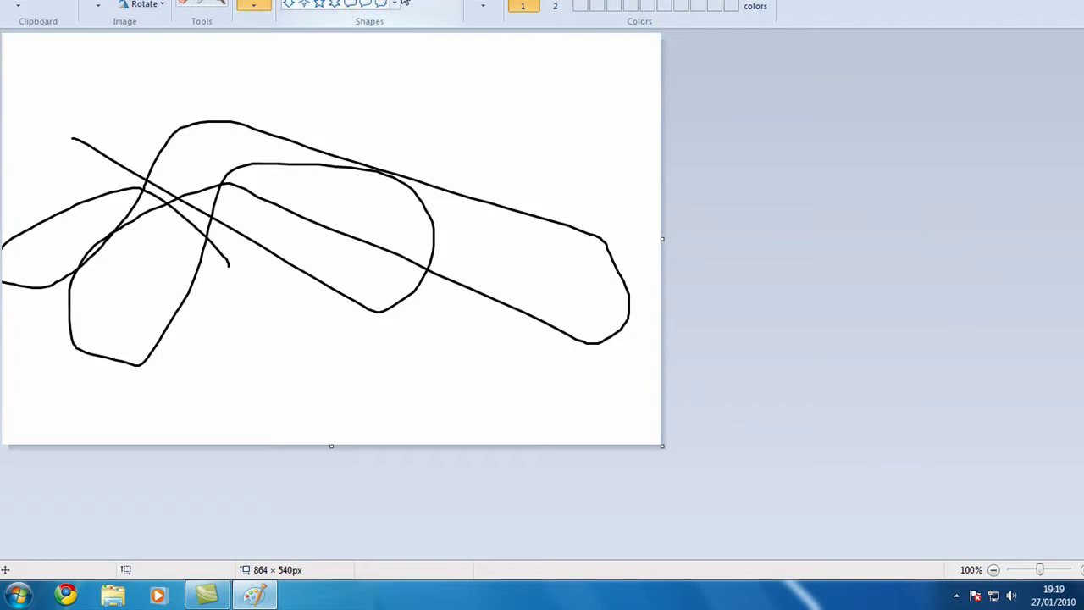
Draw a lightning bolt shape at the top right of the canvas.
{"action": "scroll", "coordinate": [339, 4], "scroll_direction": "down", "scroll_amount": 2}
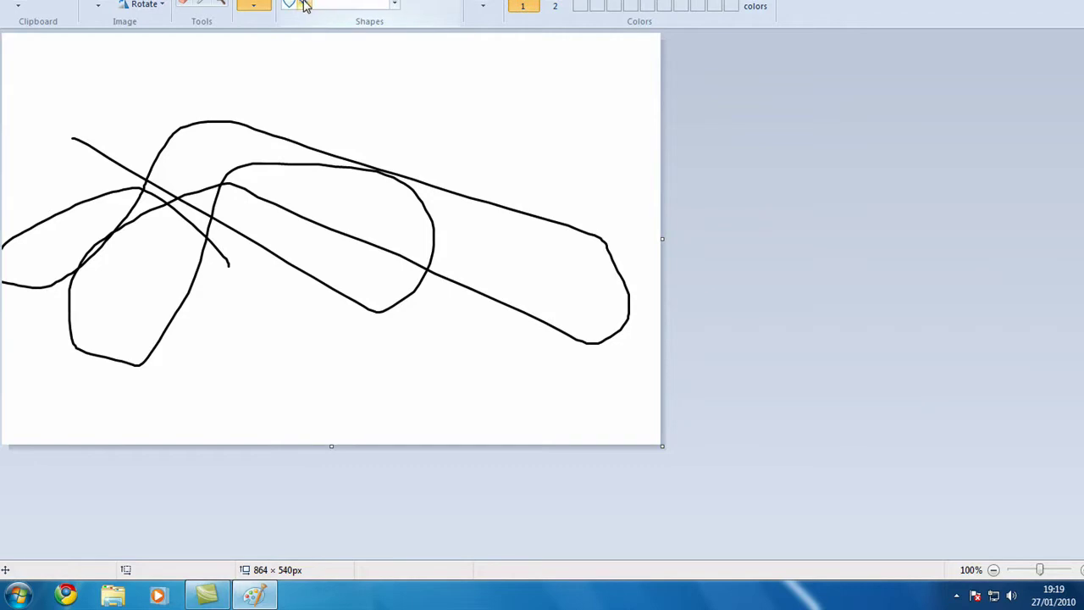
{"action": "left_click", "coordinate": [303, 4]}
{"action": "left_click_drag", "start_coordinate": [413, 50], "coordinate": [571, 296]}
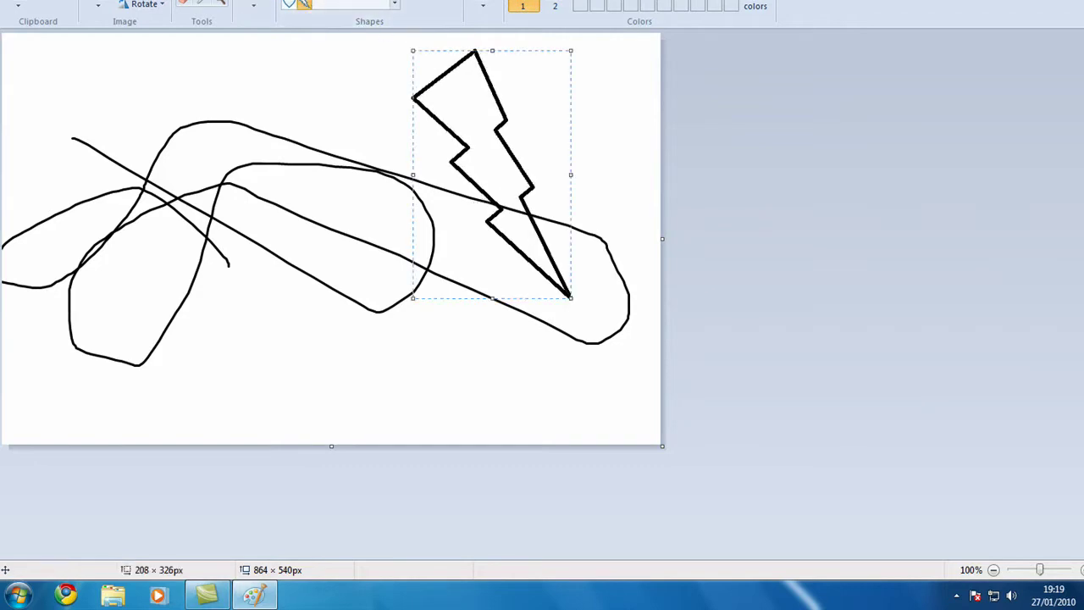
Draw a tall diamond left of the bolt and rotate it right 90°.
{"action": "scroll", "coordinate": [339, 4], "scroll_direction": "up", "scroll_amount": 2}
{"action": "left_click", "coordinate": [303, 4]}
{"action": "left_click_drag", "start_coordinate": [253, 46], "coordinate": [362, 310]}
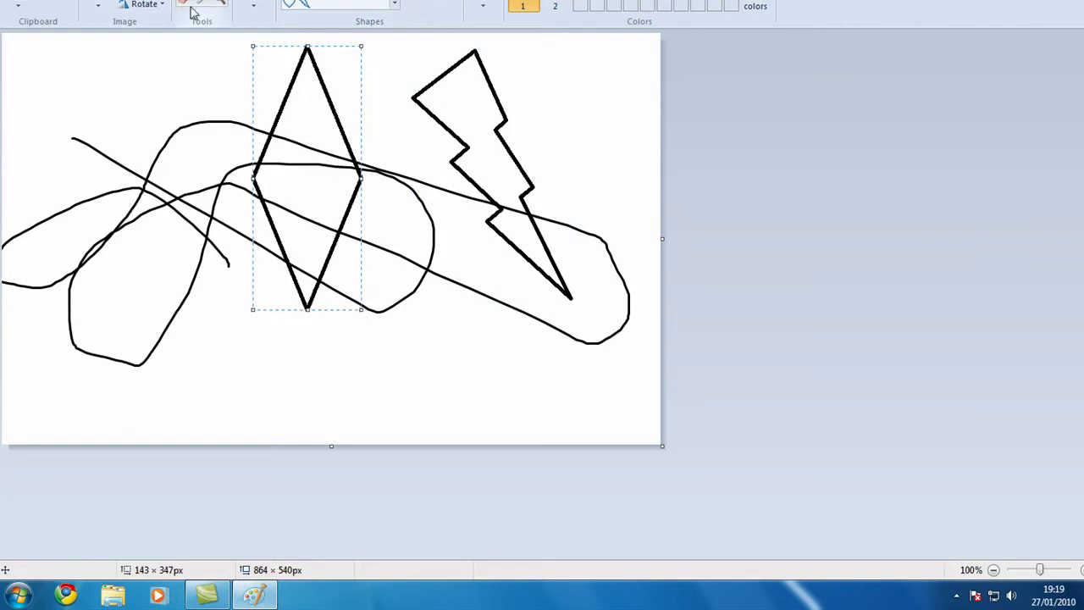
{"action": "left_click", "coordinate": [158, 7]}
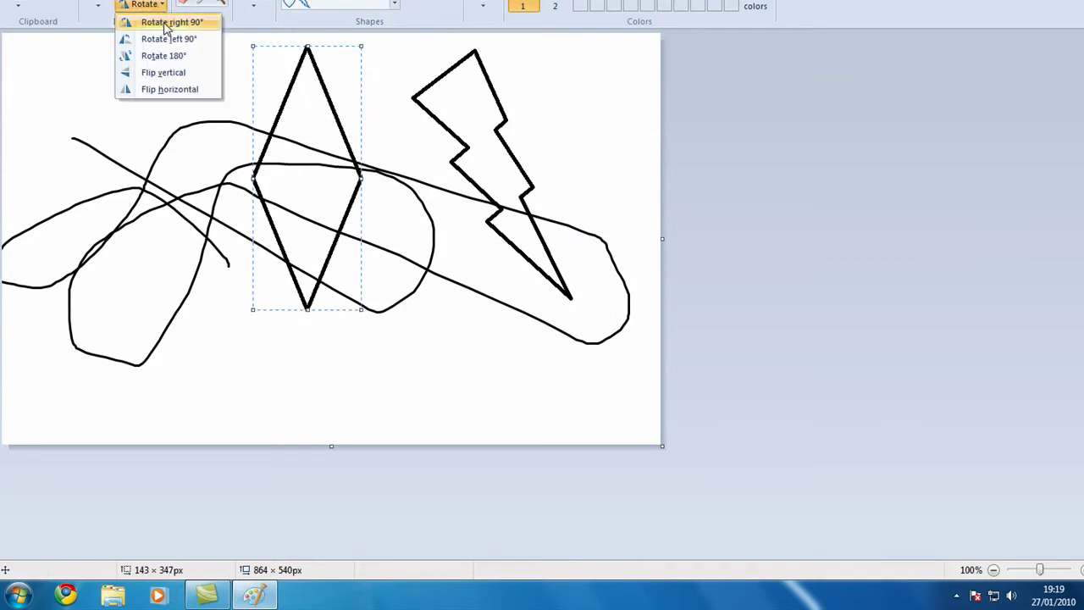
{"action": "left_click", "coordinate": [161, 20]}
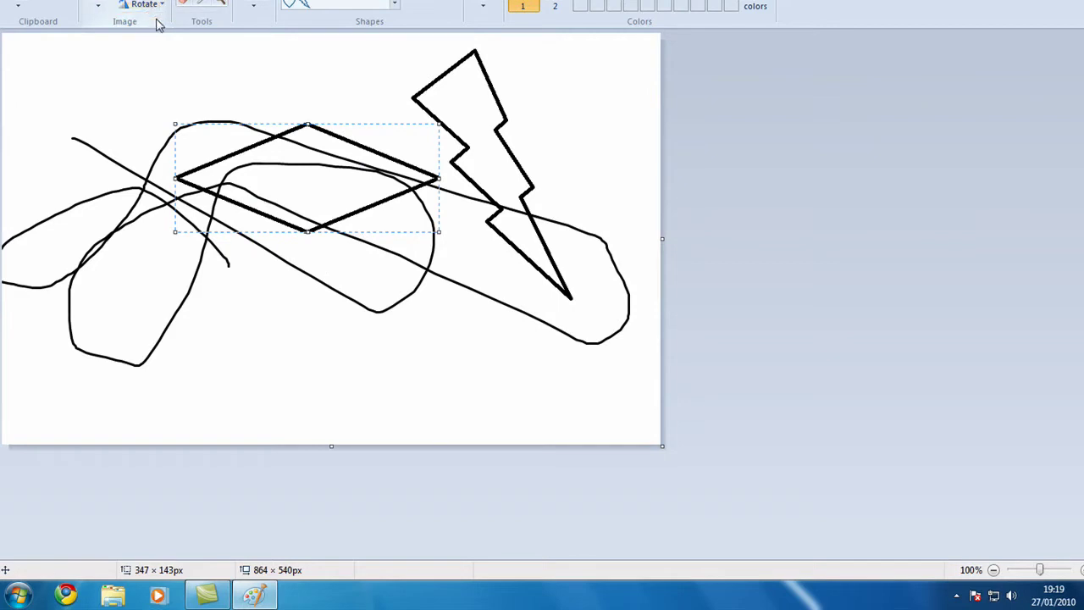
{"action": "left_click", "coordinate": [466, 261]}
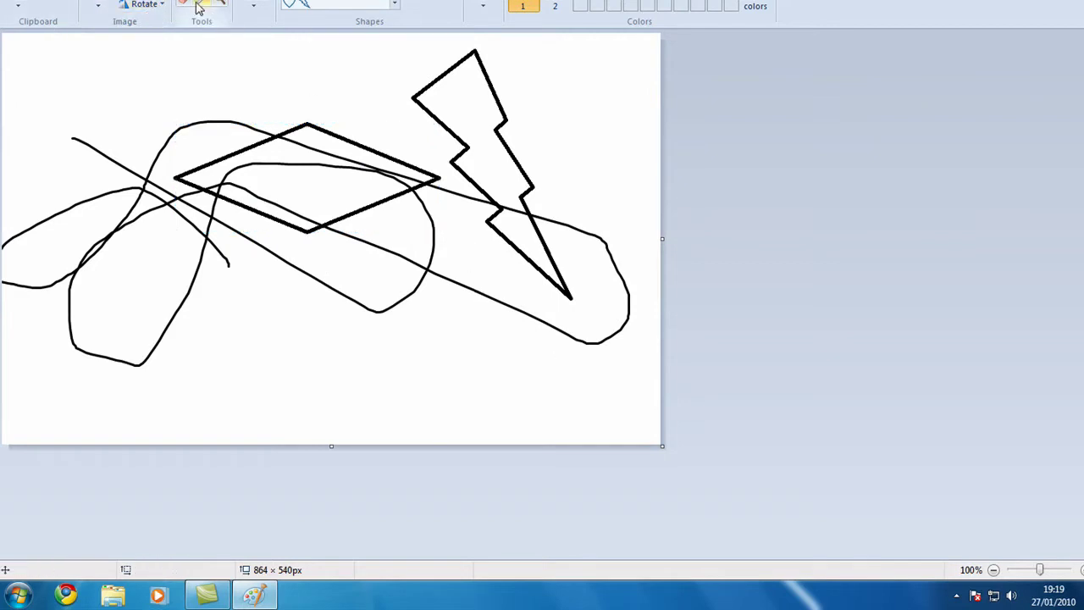
Draw two overlapping diamonds near the bottom left, then close Paint.
{"action": "left_click", "coordinate": [98, 5]}
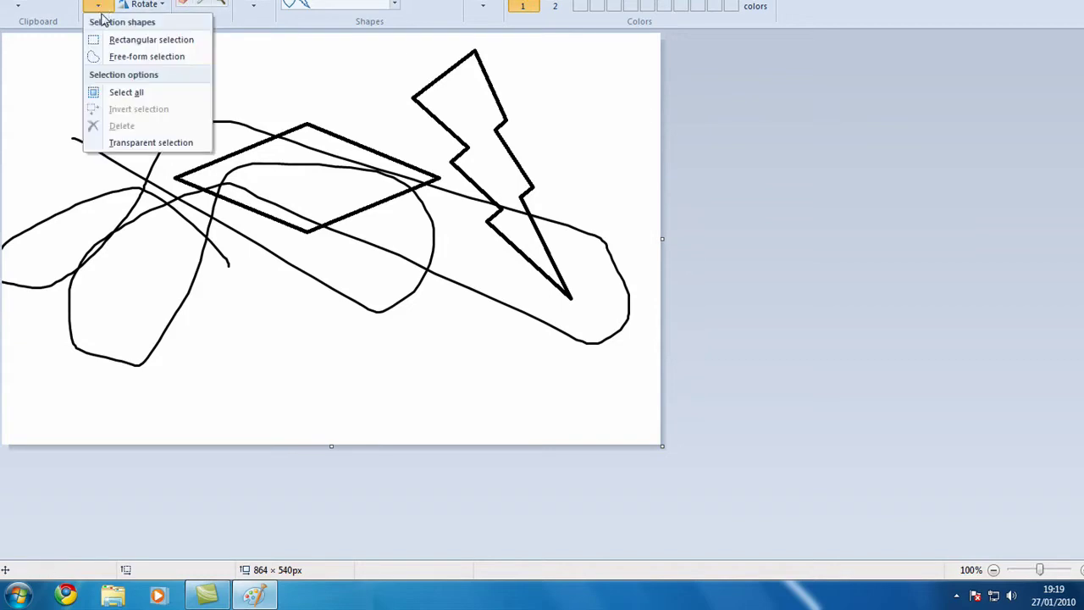
{"action": "left_click", "coordinate": [144, 40]}
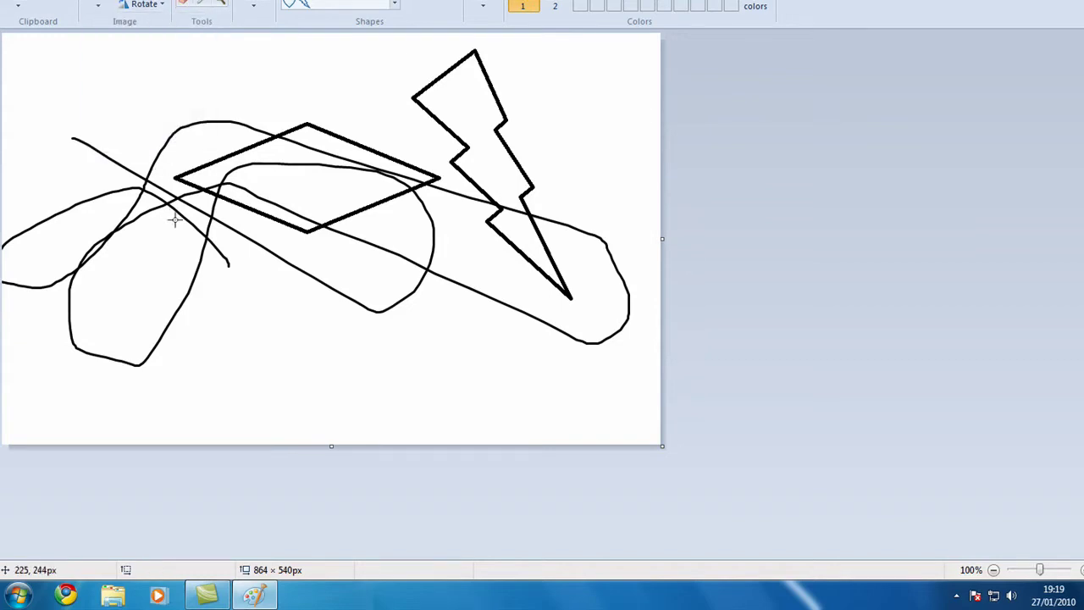
{"action": "left_click_drag", "start_coordinate": [174, 221], "coordinate": [267, 469]}
{"action": "left_click_drag", "start_coordinate": [88, 243], "coordinate": [307, 501]}
{"action": "left_click", "coordinate": [416, 393]}
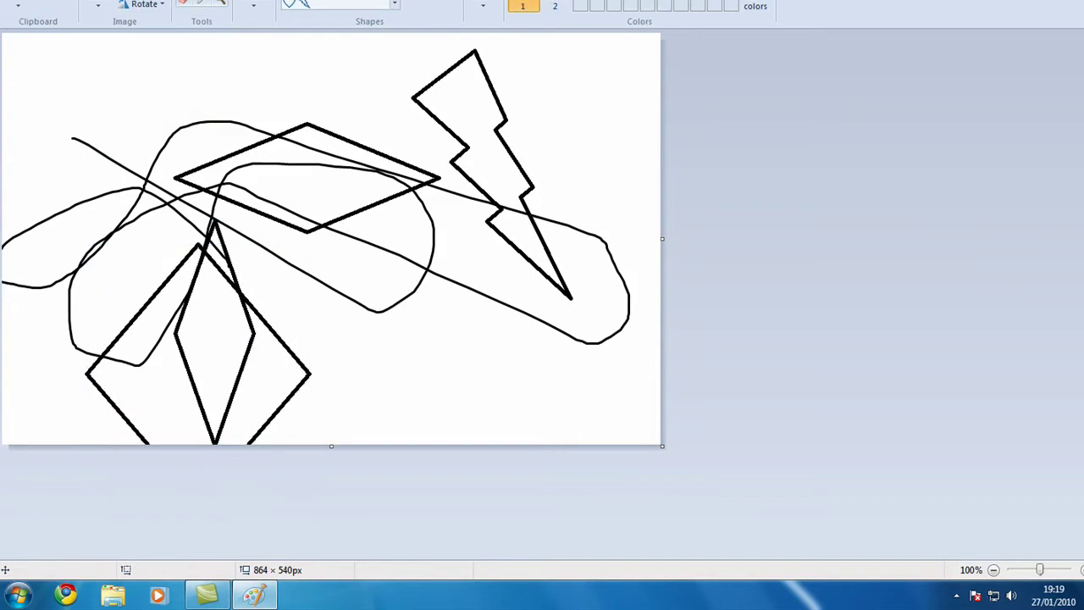
{"action": "key", "text": "ctrl+n"}
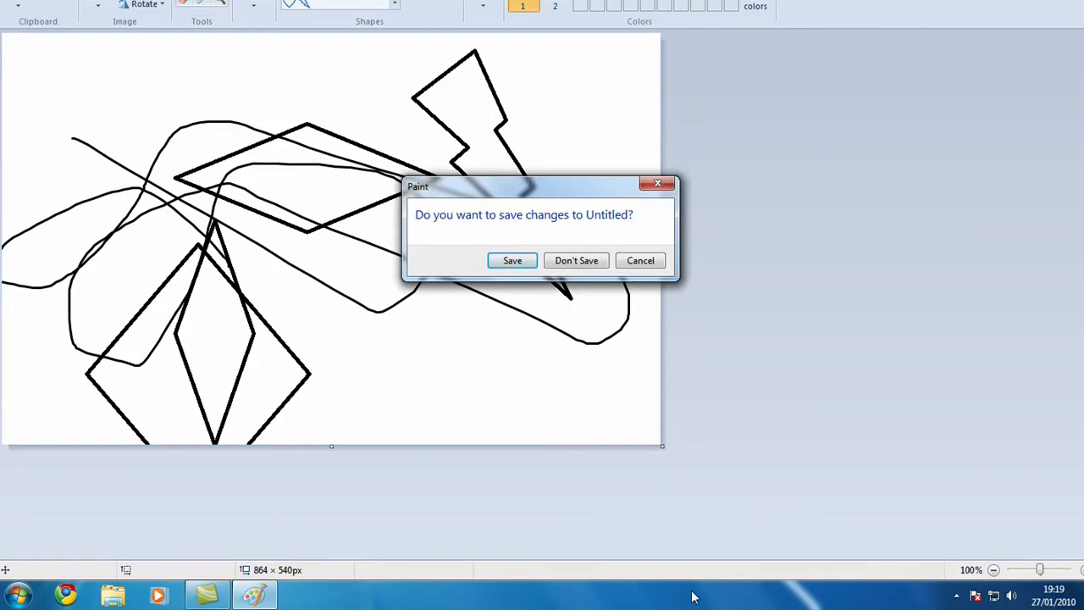
Discard the Paint drawing with Don't Save, closing Paint to the desktop.
{"action": "left_click", "coordinate": [581, 260]}
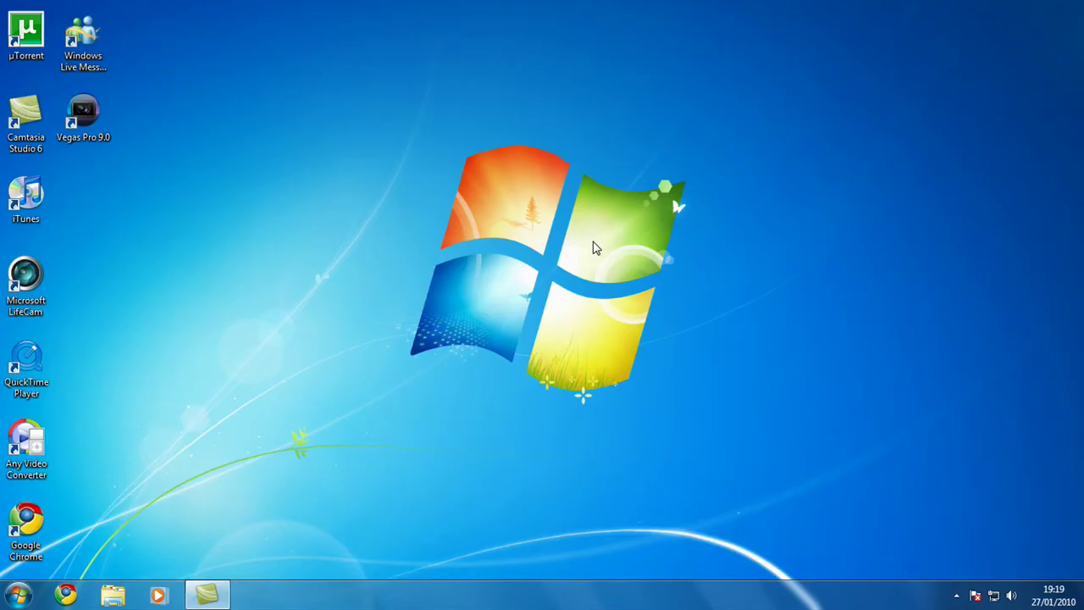